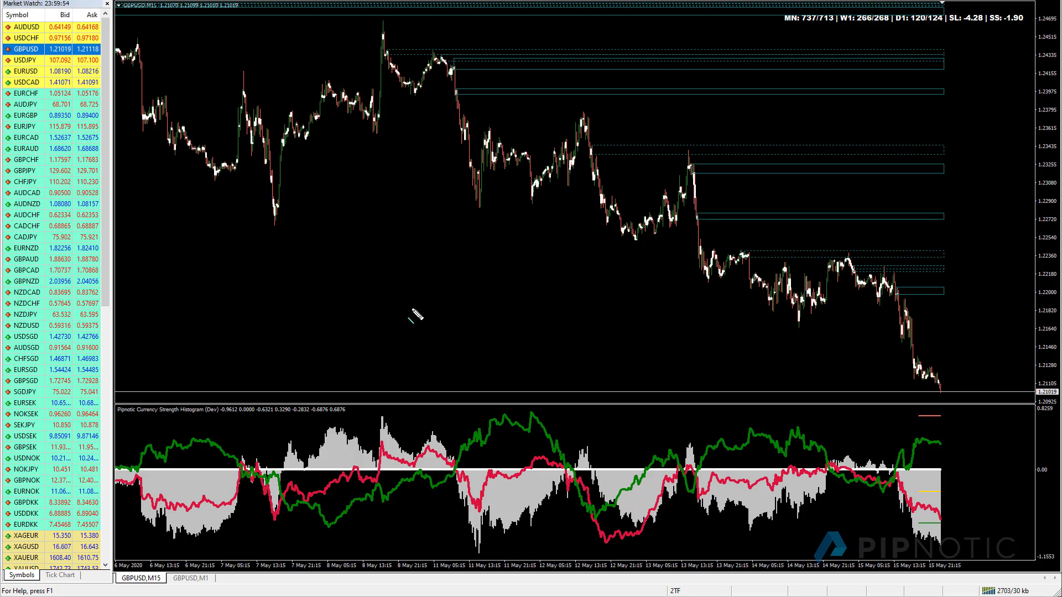
# Step: Trace the currency strength histogram's swings with freehand marks, highlight its latest low, and clear the marks
pyautogui.moveTo(710, 407); pyautogui.dragTo(747, 422)
pyautogui.moveTo(138, 478)
pyautogui.mouseDown()
pyautogui.moveTo(174, 540)
pyautogui.moveTo(249, 500)
pyautogui.moveTo(322, 438)
pyautogui.moveTo(416, 453)
pyautogui.moveTo(467, 531)
pyautogui.moveTo(518, 523)
pyautogui.moveTo(588, 464)
pyautogui.moveTo(613, 506)
pyautogui.moveTo(692, 471)
pyautogui.moveTo(725, 521)
pyautogui.moveTo(824, 506)
pyautogui.moveTo(866, 469)
pyautogui.moveTo(899, 517)
pyautogui.moveTo(929, 532)
pyautogui.mouseUp()
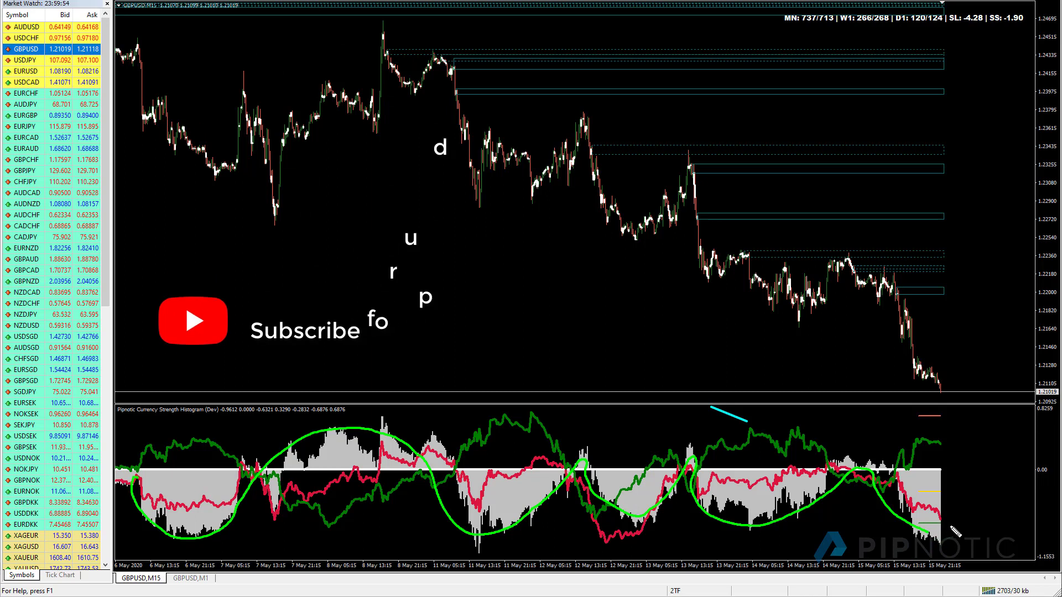
pyautogui.moveTo(919, 534); pyautogui.dragTo(947, 530)
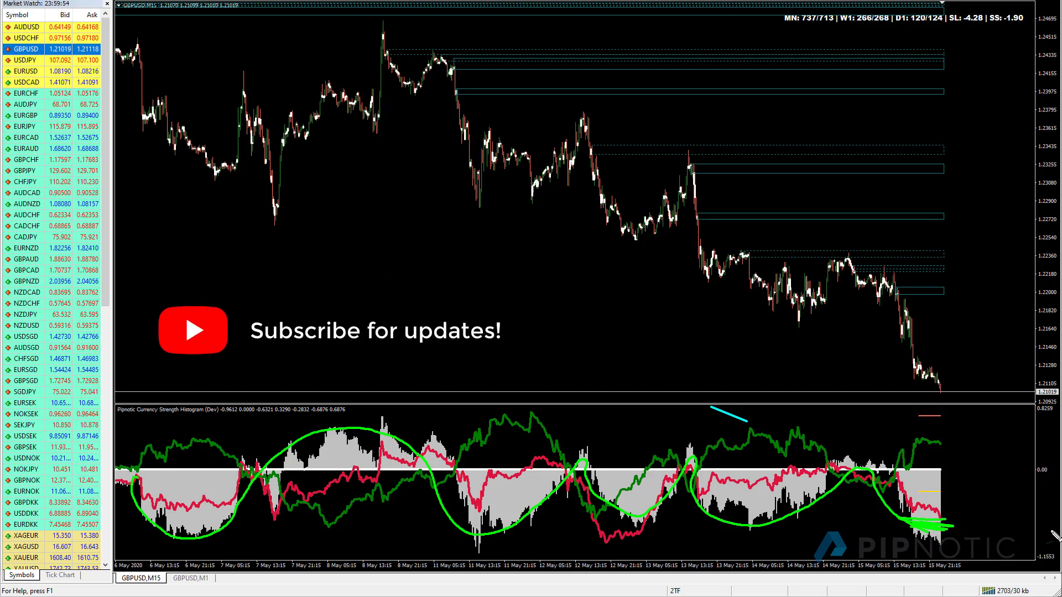
pyautogui.press('Escape')
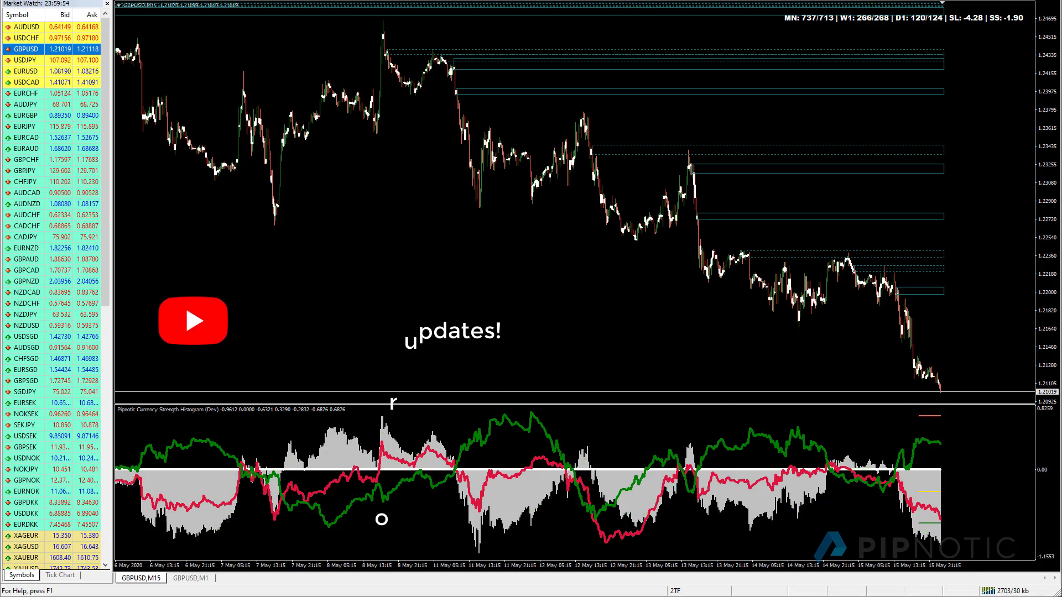
# Step: Switch the GBPUSD chart to H4 and draw a refreshed price zone from about 1.2114 to 1.2164 beside the late-March rally
pyautogui.press('Return')
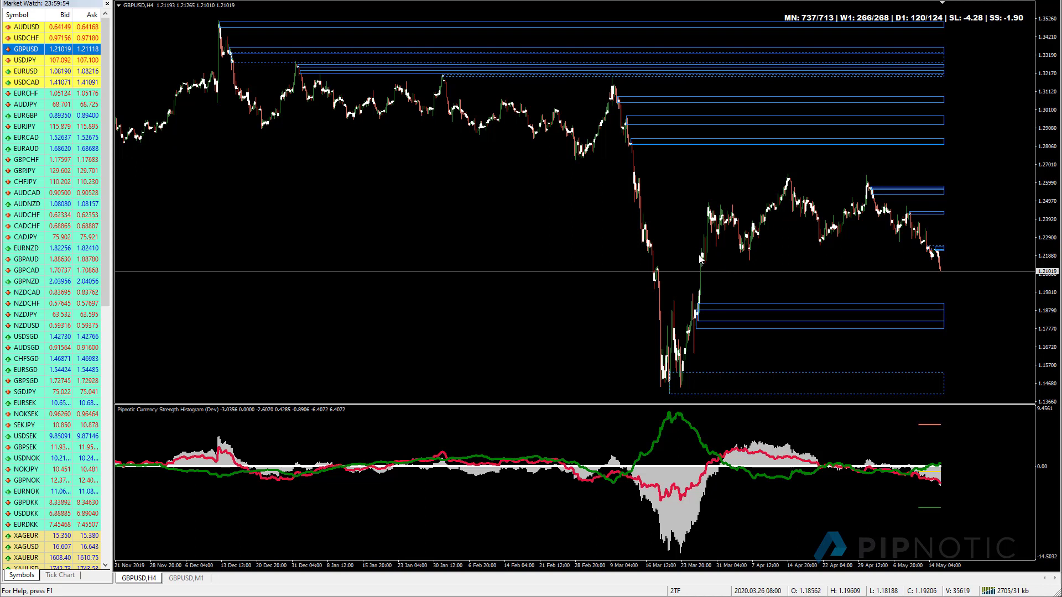
pyautogui.press('+')
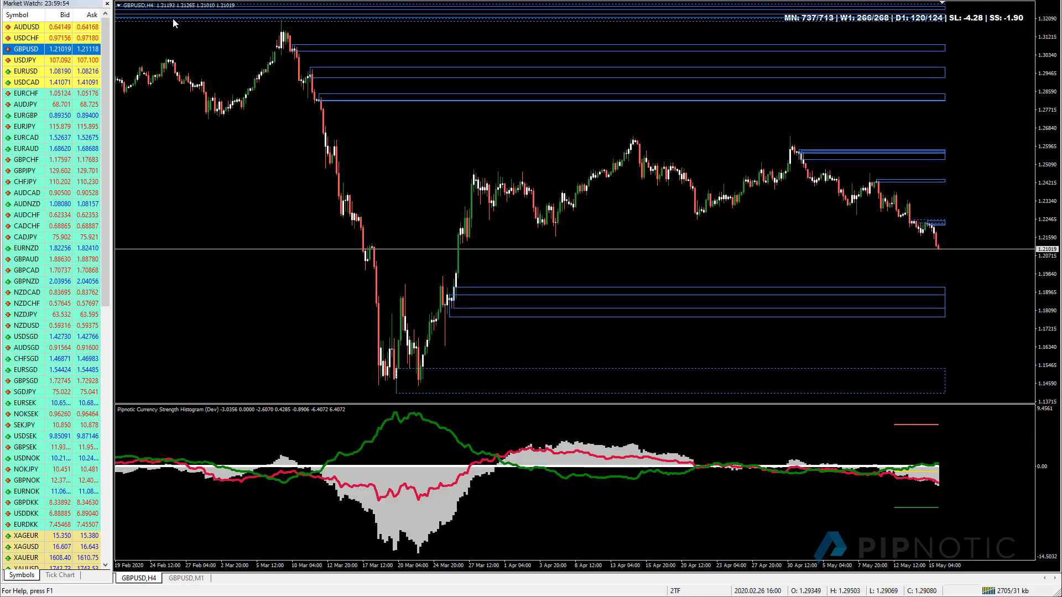
pyautogui.moveTo(551, 239); pyautogui.dragTo(458, 247)
pyautogui.rightClick(424, 177)
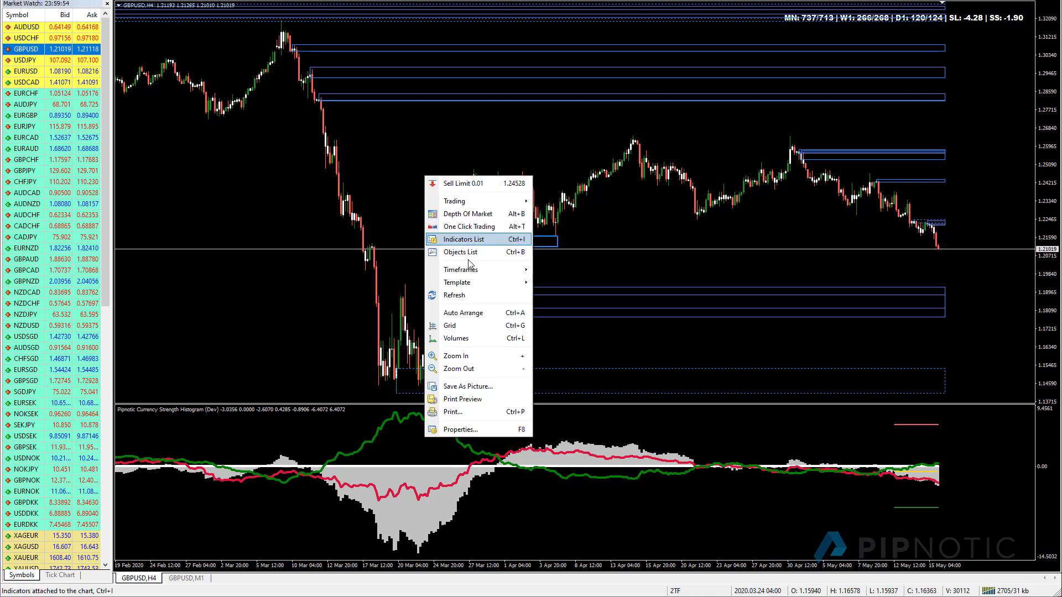
pyautogui.click(471, 297)
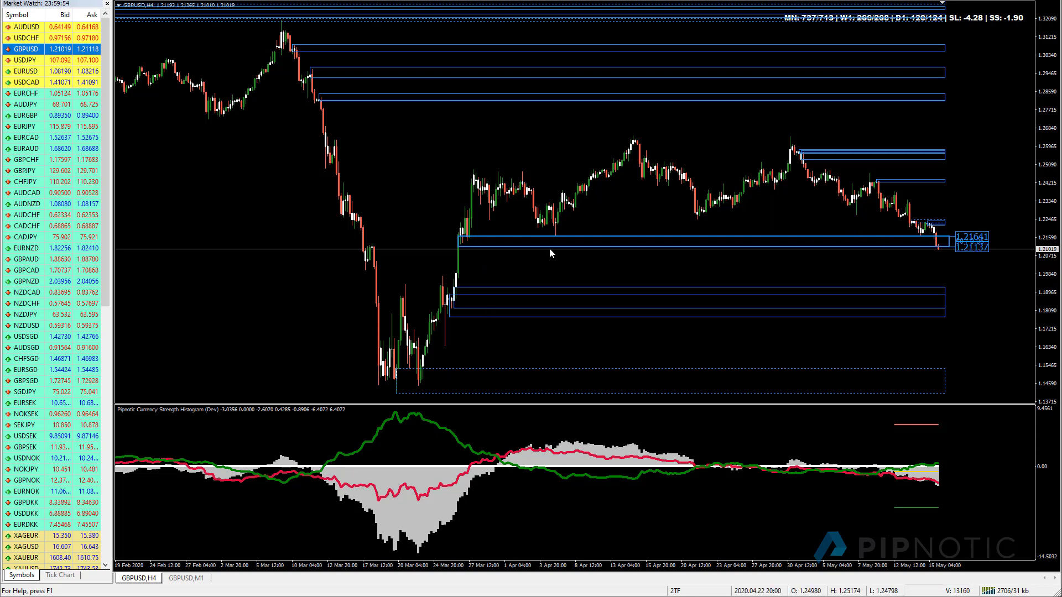
# Step: Replace the late-March zone with one from about 1.2182 to 1.2237 over the latest mid-May candles, refreshing the chart
pyautogui.doubleClick(461, 248)
pyautogui.press('Delete')
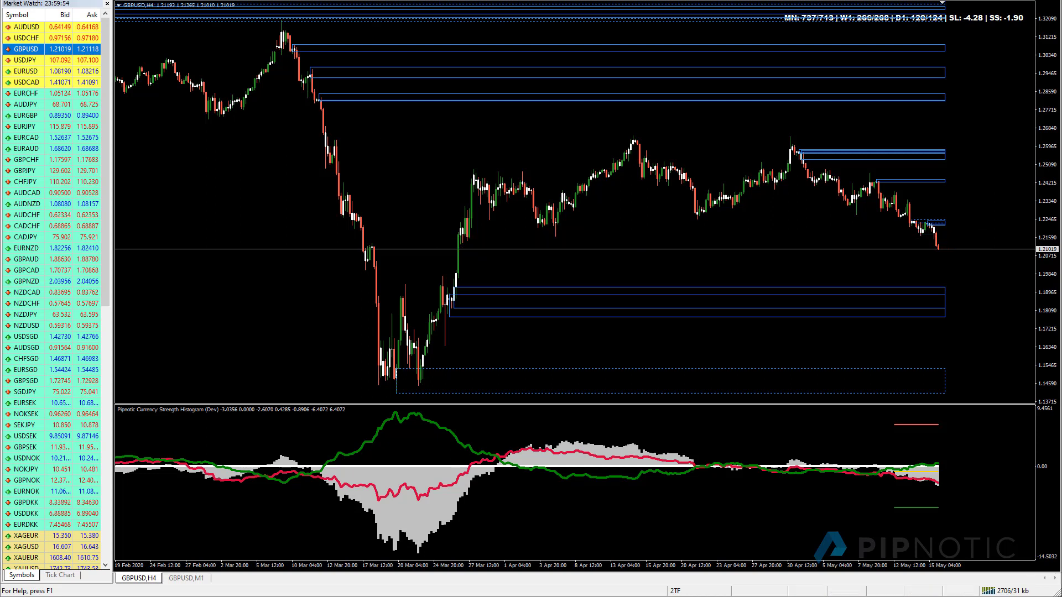
pyautogui.moveTo(921, 233)
pyautogui.mouseDown()
pyautogui.moveTo(964, 223)
pyautogui.moveTo(925, 221)
pyautogui.mouseUp()
pyautogui.rightClick(818, 221)
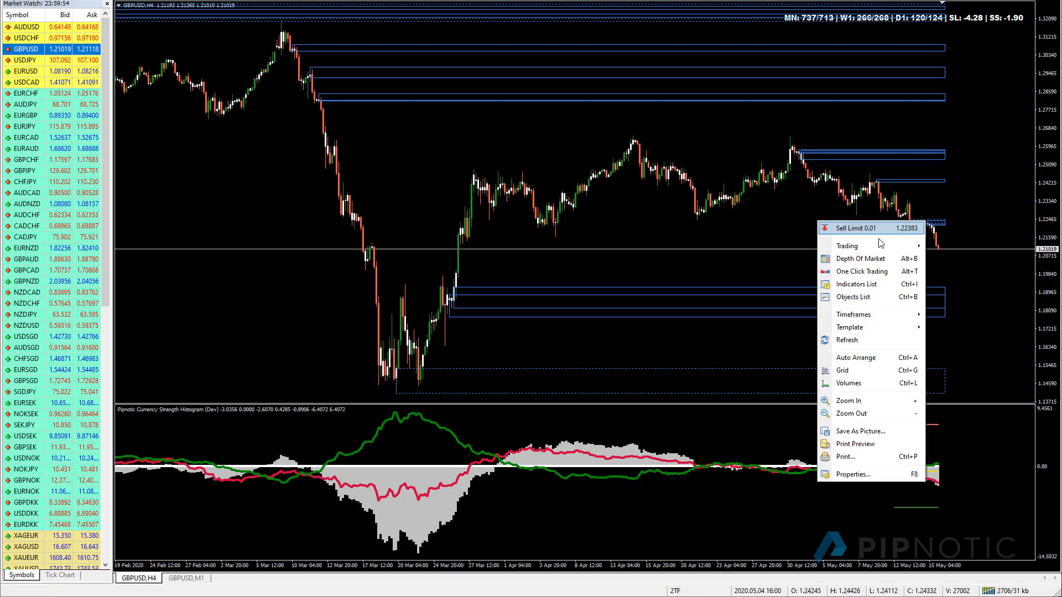
pyautogui.click(868, 342)
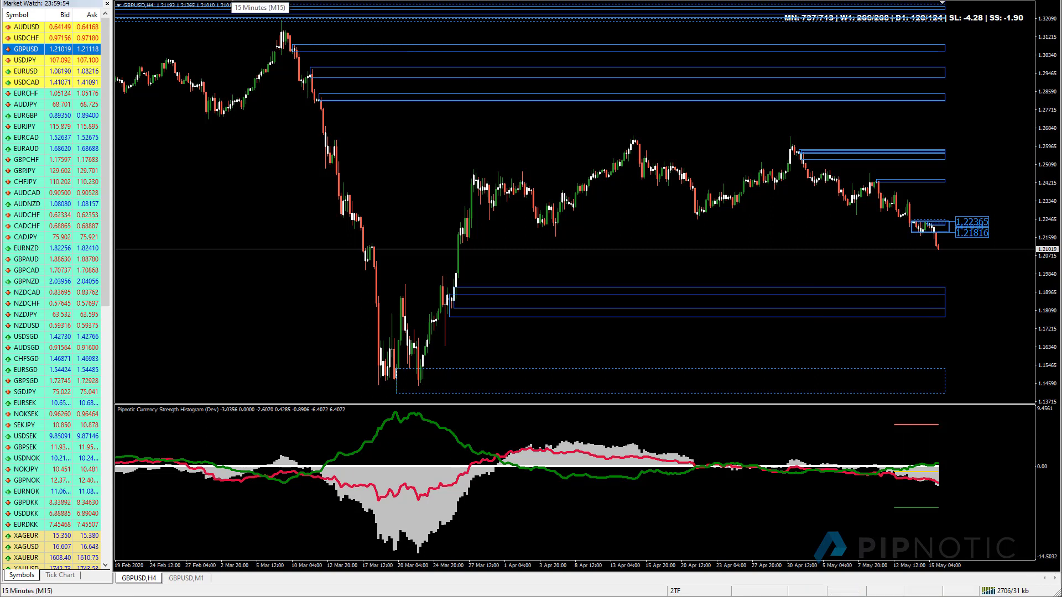
# Step: Examine the new zone on the M15 and M30 charts, ending on M15 with a wider price history
pyautogui.click(229, 5)
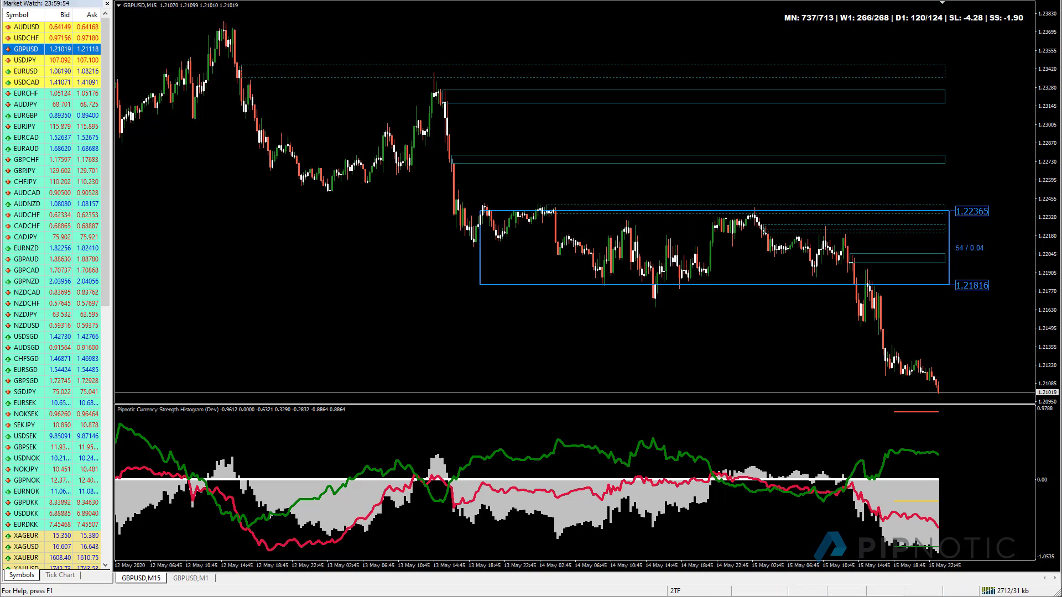
pyautogui.press('-')
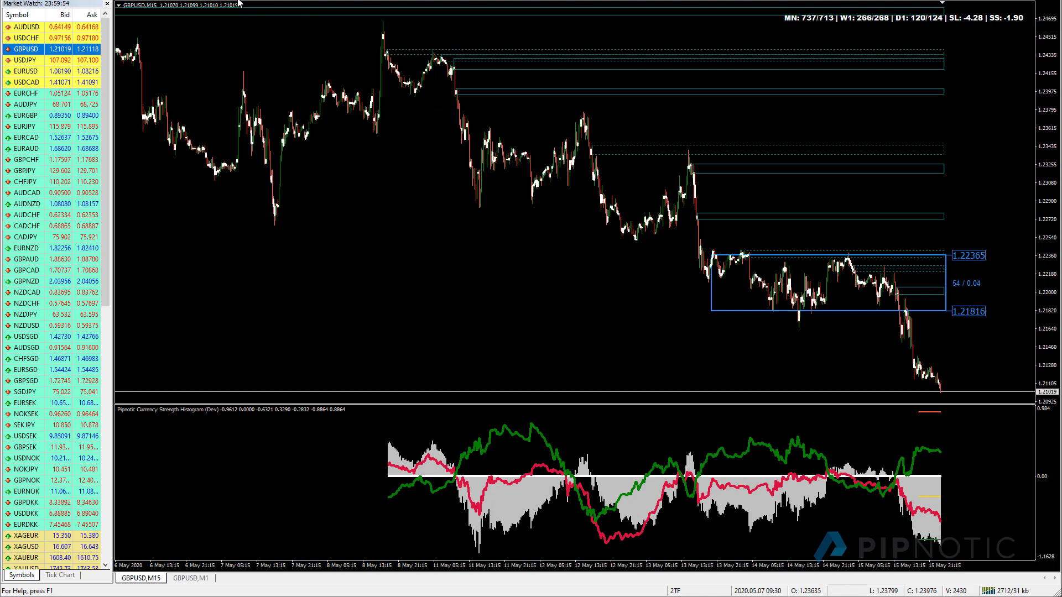
pyautogui.press('Up')
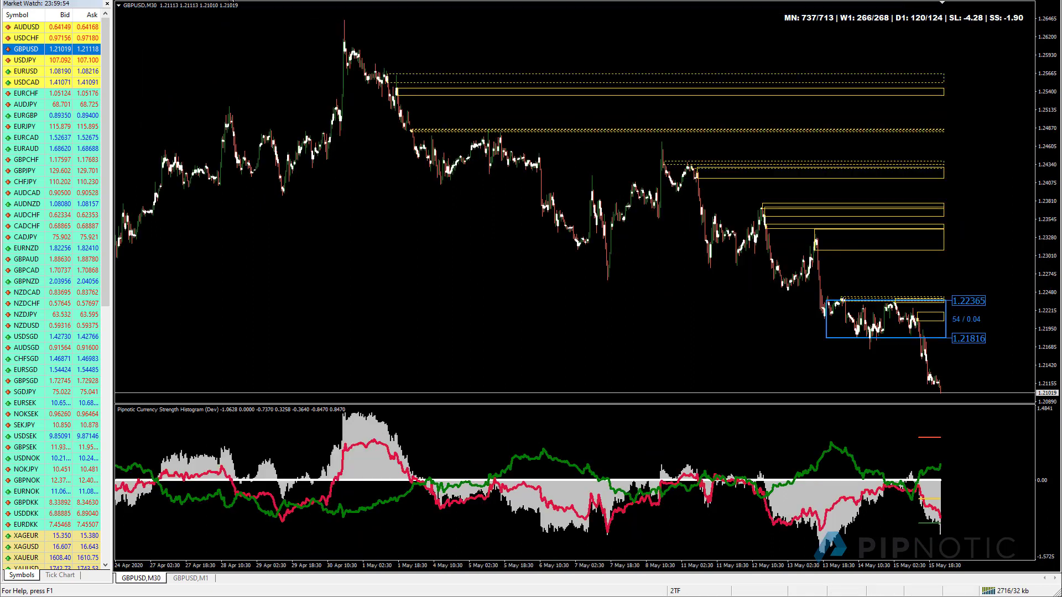
pyautogui.press('Down')
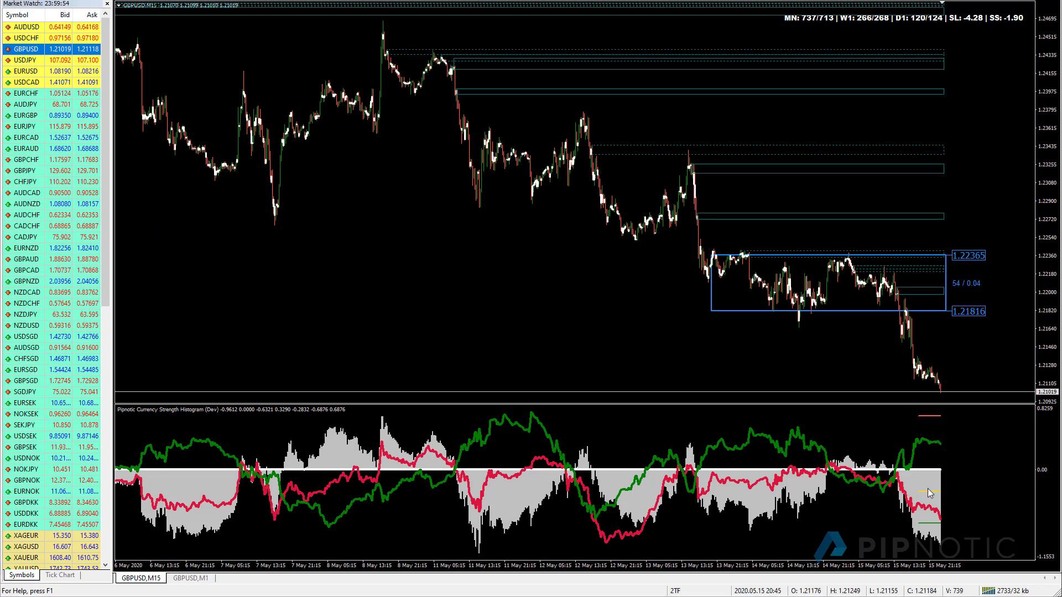
# Step: Set the currency strength histogram's MeanLine to 5 and apply the change
pyautogui.doubleClick(939, 509)
pyautogui.click(349, 226)
pyautogui.click(350, 226)
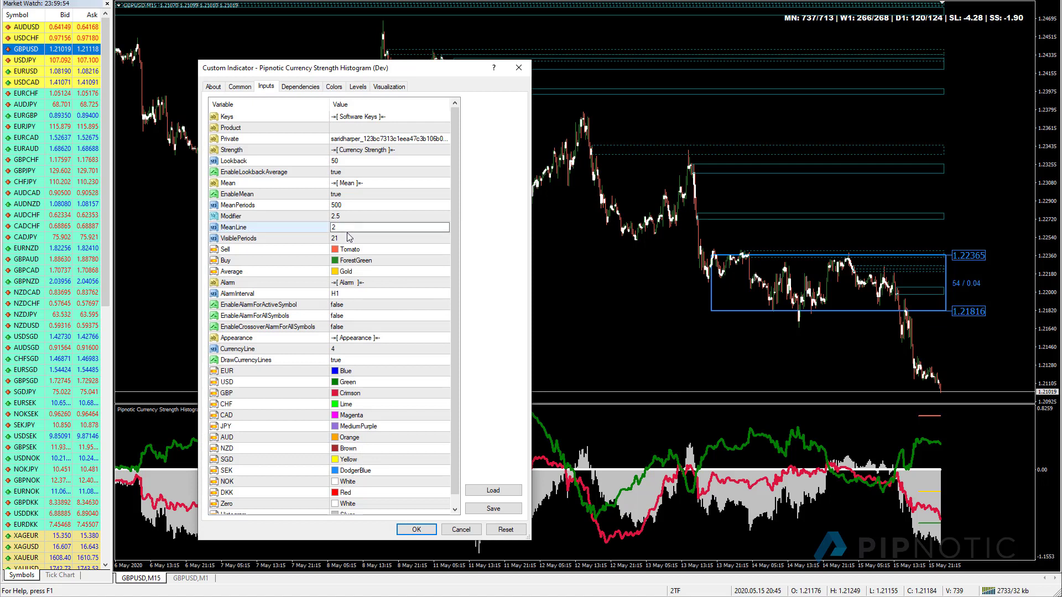
pyautogui.press('BackSpace')
pyautogui.write('5')
pyautogui.press('Return')
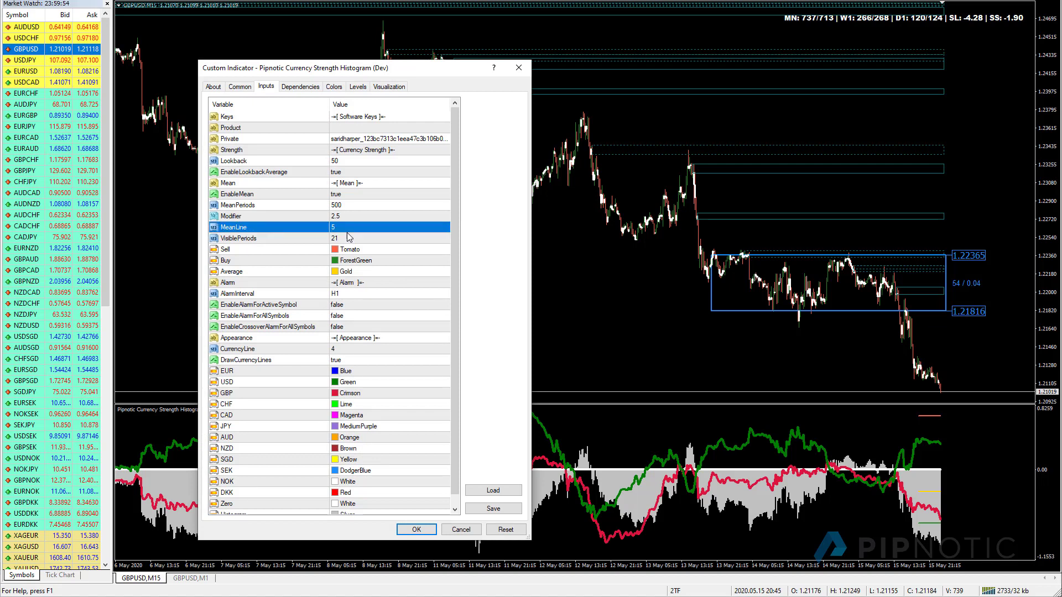
pyautogui.click(416, 530)
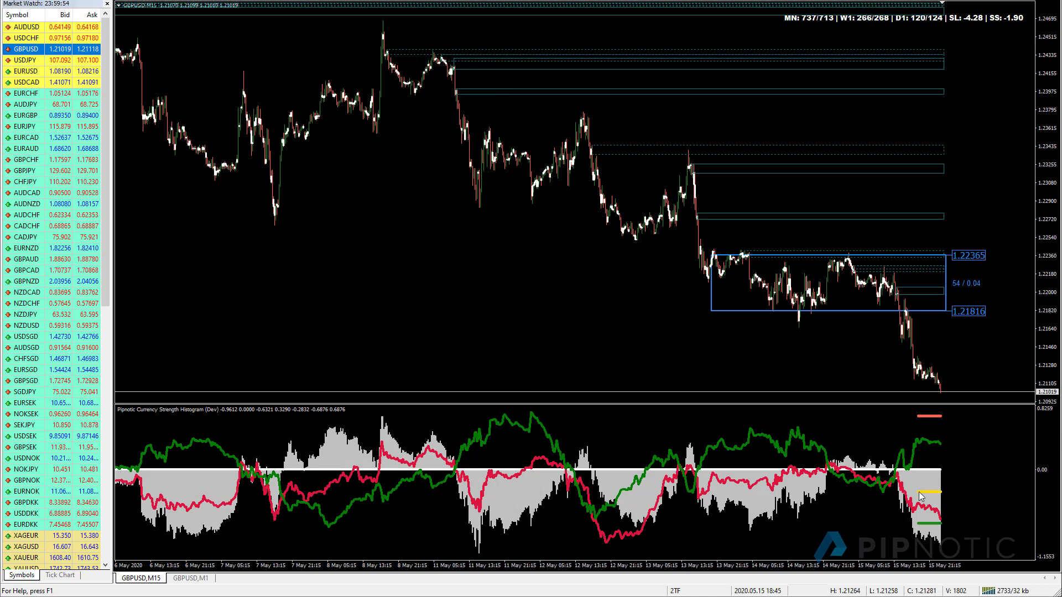
# Step: Circle the histogram's lows, trace the matching price rallies and the latest low inside the zone, and clear the marks
pyautogui.moveTo(927, 498)
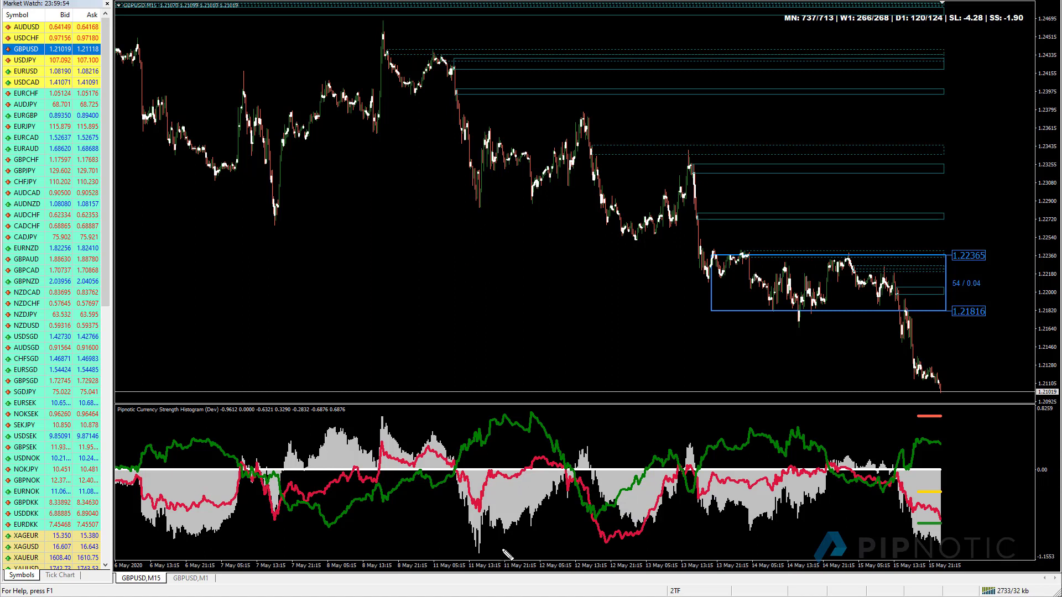
pyautogui.moveTo(482, 546); pyautogui.dragTo(492, 534)
pyautogui.moveTo(476, 205)
pyautogui.mouseDown()
pyautogui.moveTo(521, 191)
pyautogui.moveTo(594, 123)
pyautogui.mouseUp()
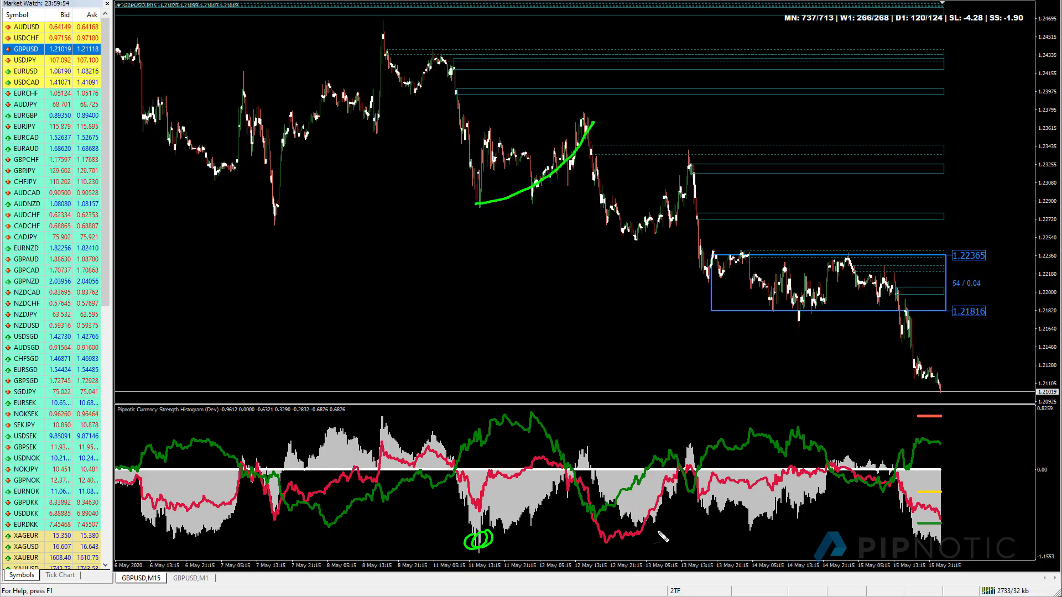
pyautogui.moveTo(647, 519); pyautogui.dragTo(643, 525)
pyautogui.moveTo(629, 244)
pyautogui.mouseDown()
pyautogui.moveTo(694, 209)
pyautogui.moveTo(704, 173)
pyautogui.mouseUp()
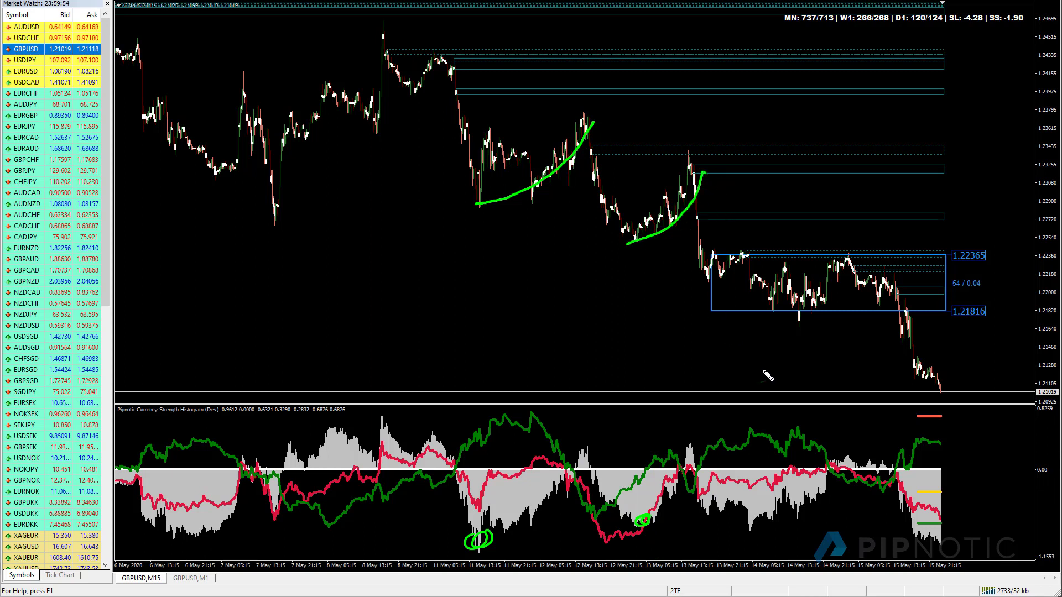
pyautogui.moveTo(797, 313); pyautogui.dragTo(810, 321)
pyautogui.press('Escape')
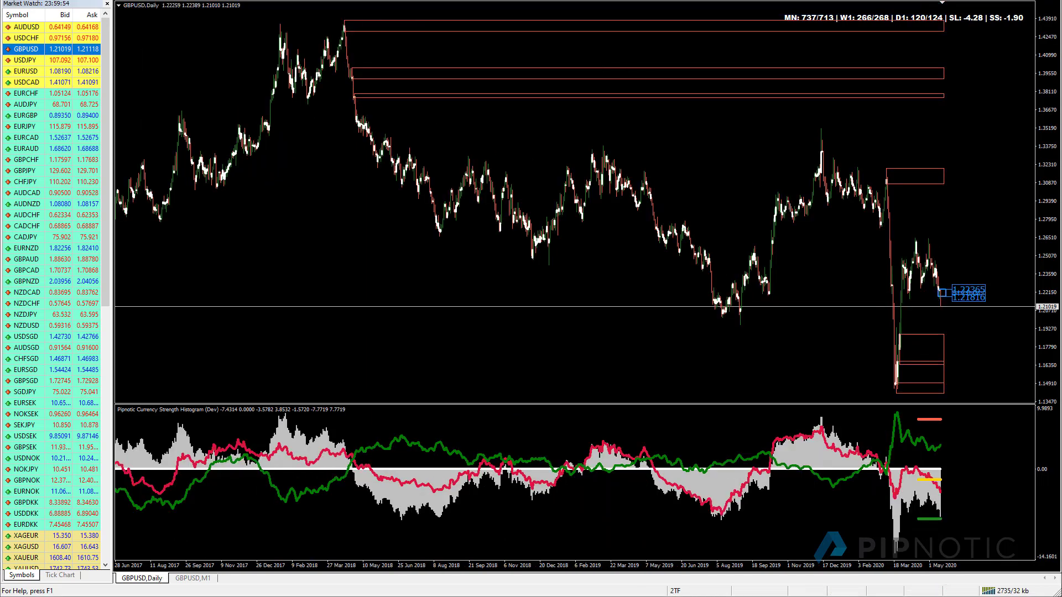
# Step: Replace the mid-May zone on the daily chart with one from about 1.2237 to 1.2340 starting at the 13 May candle
pyautogui.press('+')
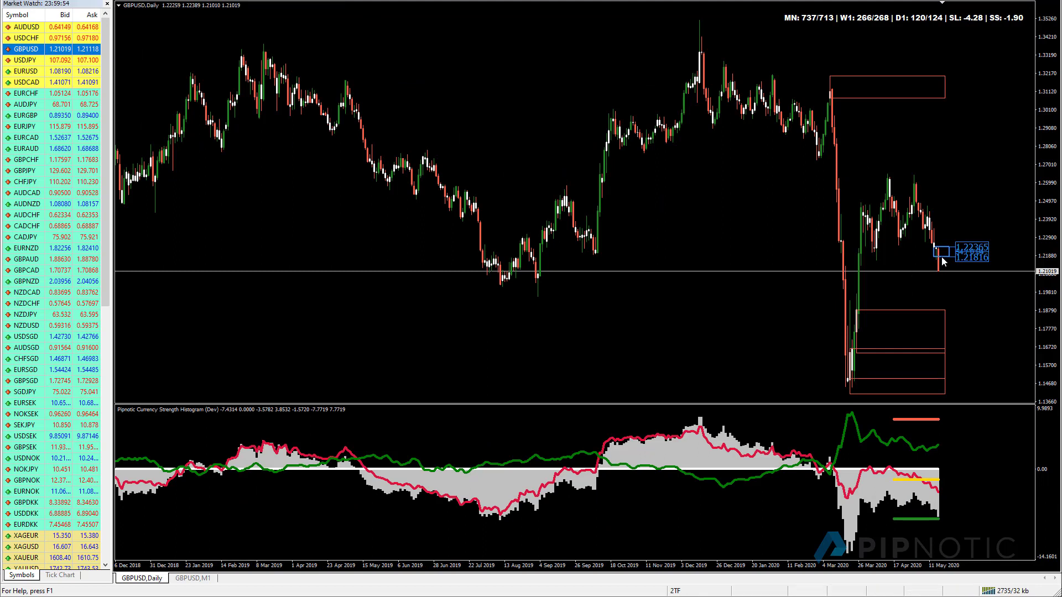
pyautogui.doubleClick(935, 258)
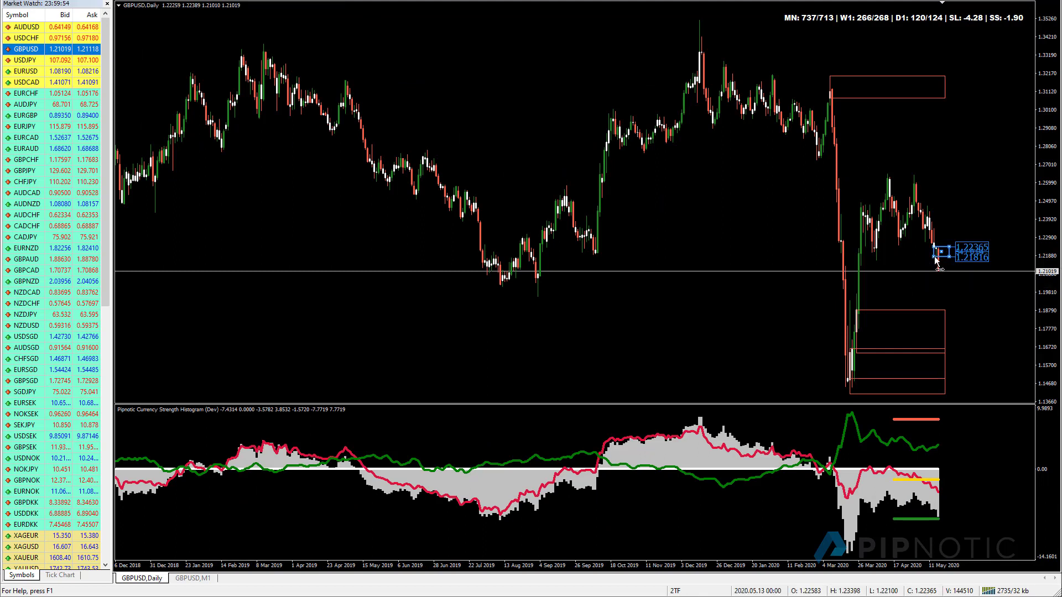
pyautogui.press('Delete')
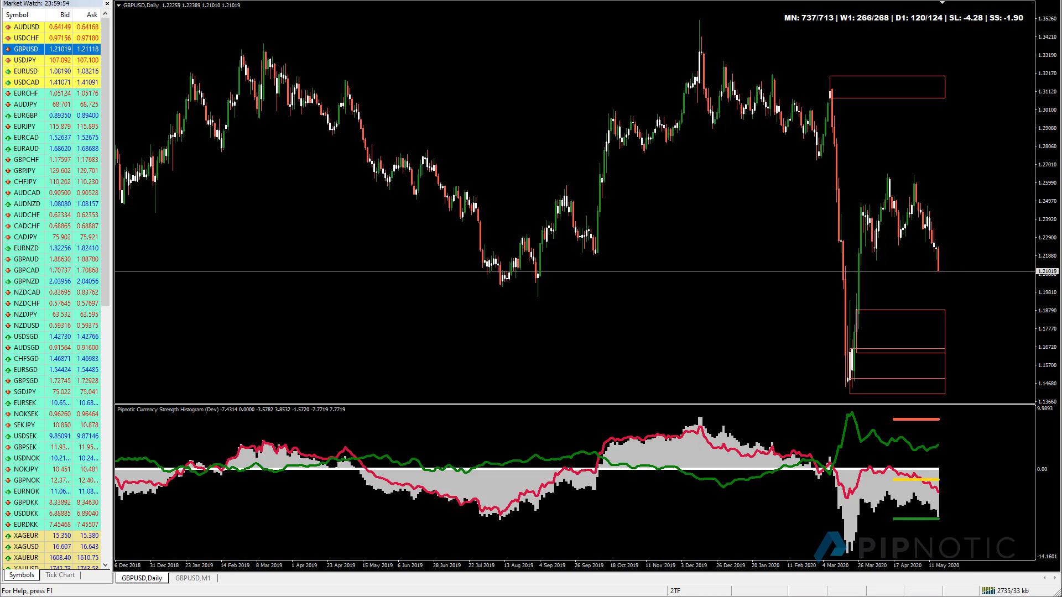
pyautogui.press('+')
pyautogui.press('+')
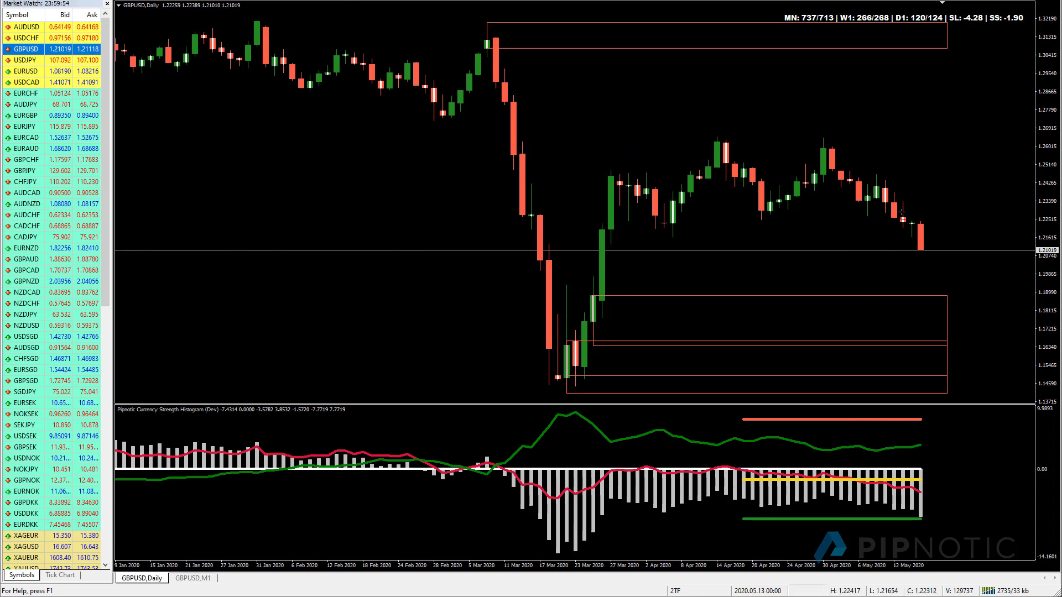
pyautogui.moveTo(902, 198); pyautogui.dragTo(903, 222)
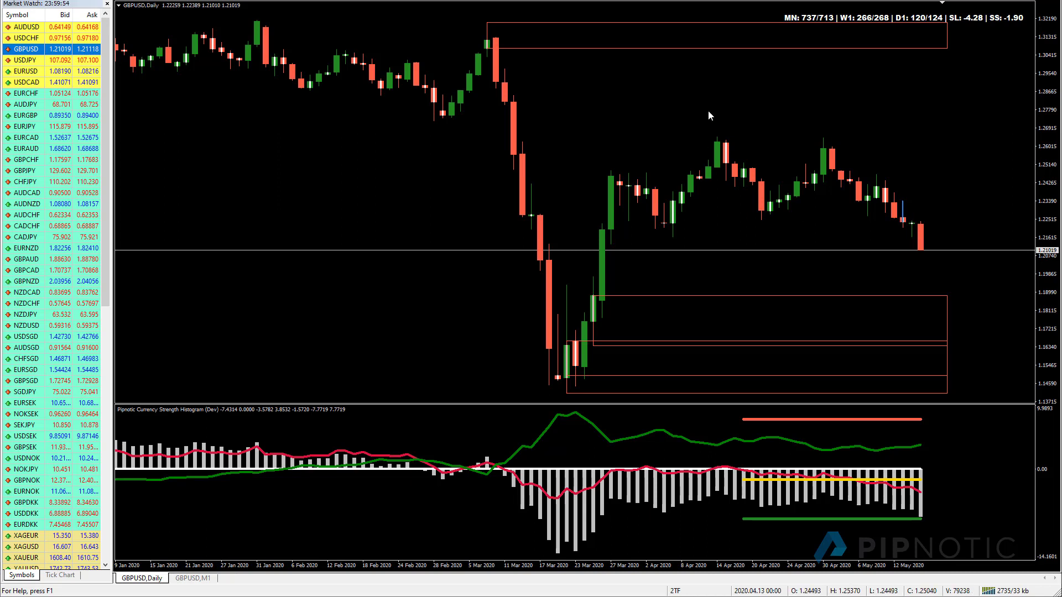
pyautogui.rightClick(706, 91)
pyautogui.click(799, 209)
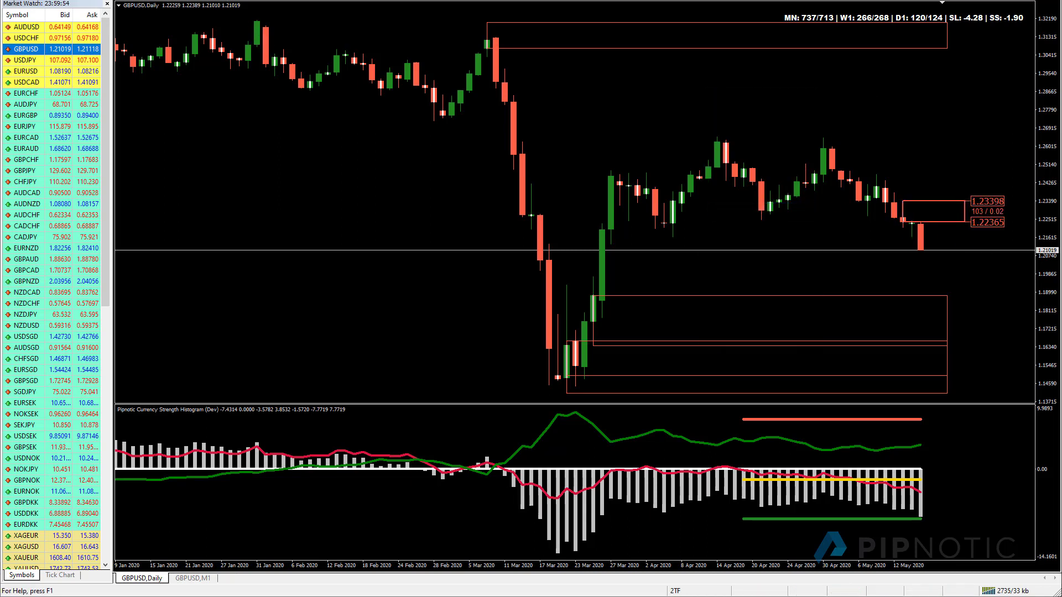
# Step: Switch the chart to M15, show more price history, and delete the zone between 1.22365 and 1.23398
pyautogui.write('M15')
pyautogui.press('Return')
pyautogui.press('-')
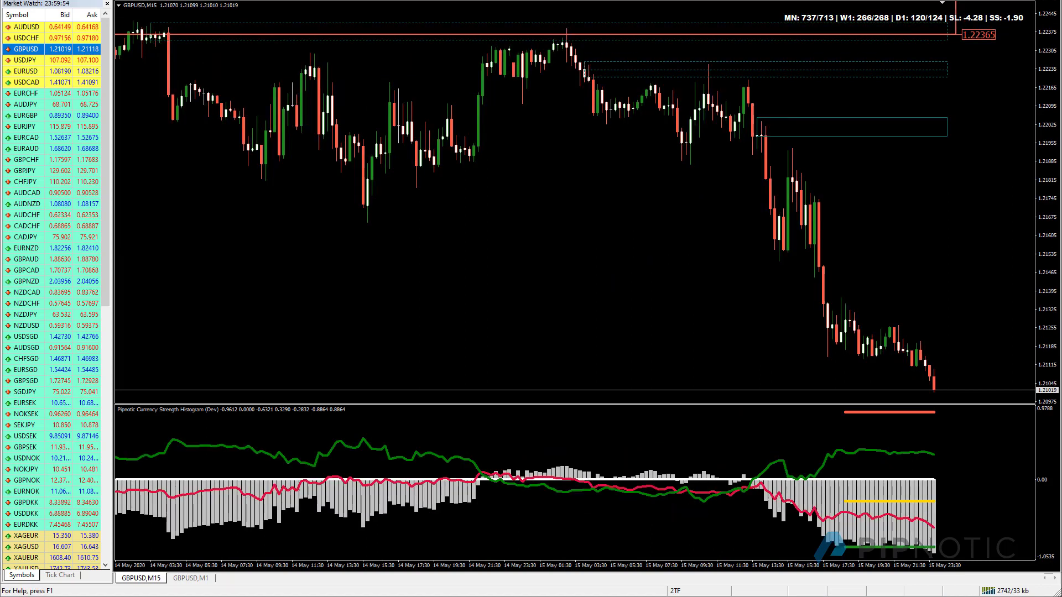
pyautogui.press('-')
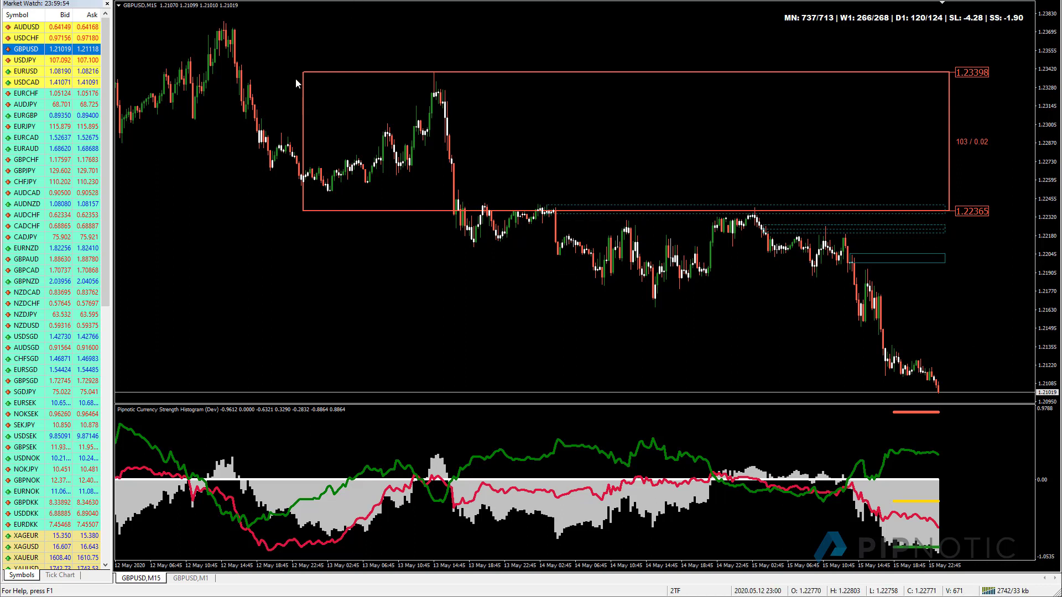
pyautogui.press('Delete')
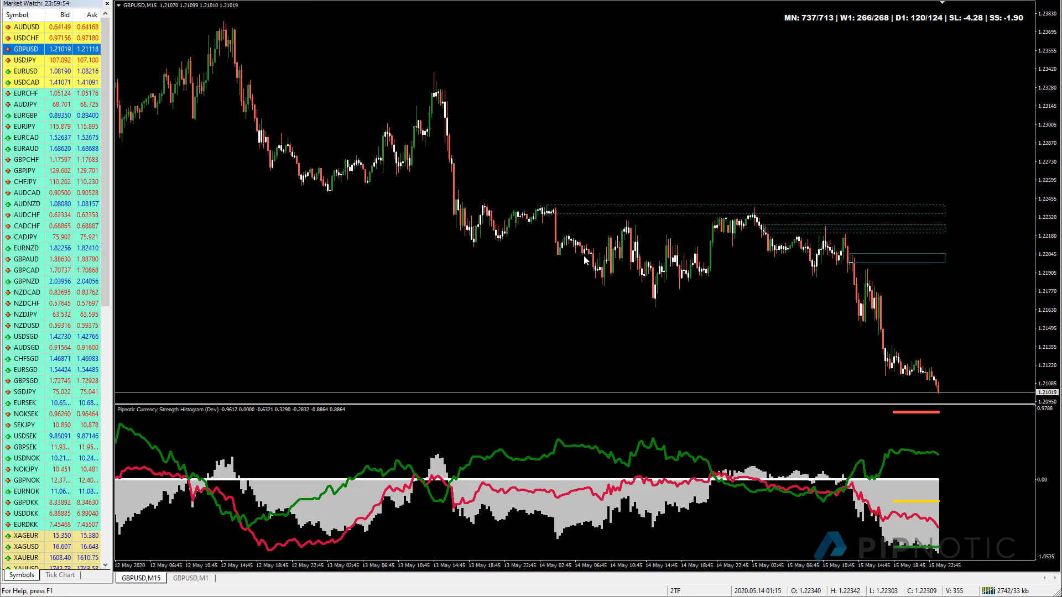
# Step: Reset the currency strength histogram's inputs to their defaults and set Modifier to 3.0
pyautogui.doubleClick(340, 503)
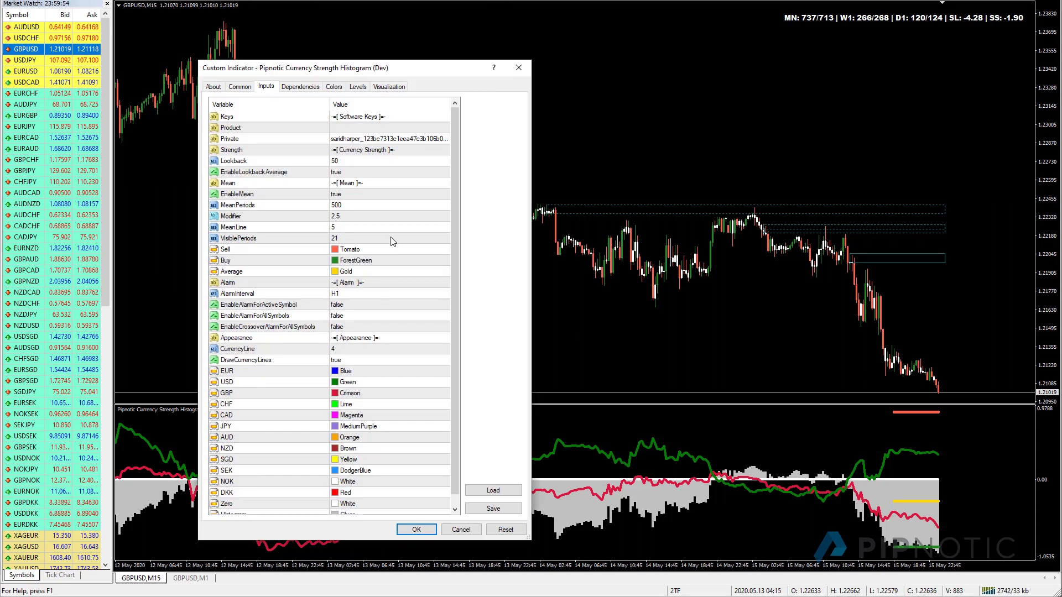
pyautogui.click(506, 529)
pyautogui.doubleClick(358, 216)
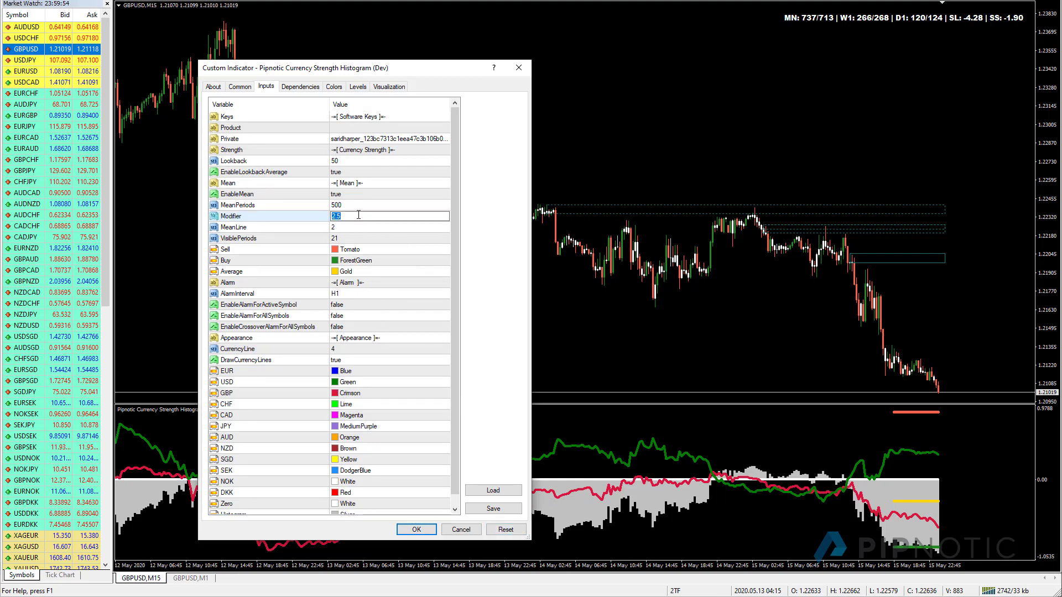
pyautogui.write('3')
pyautogui.press('Return')
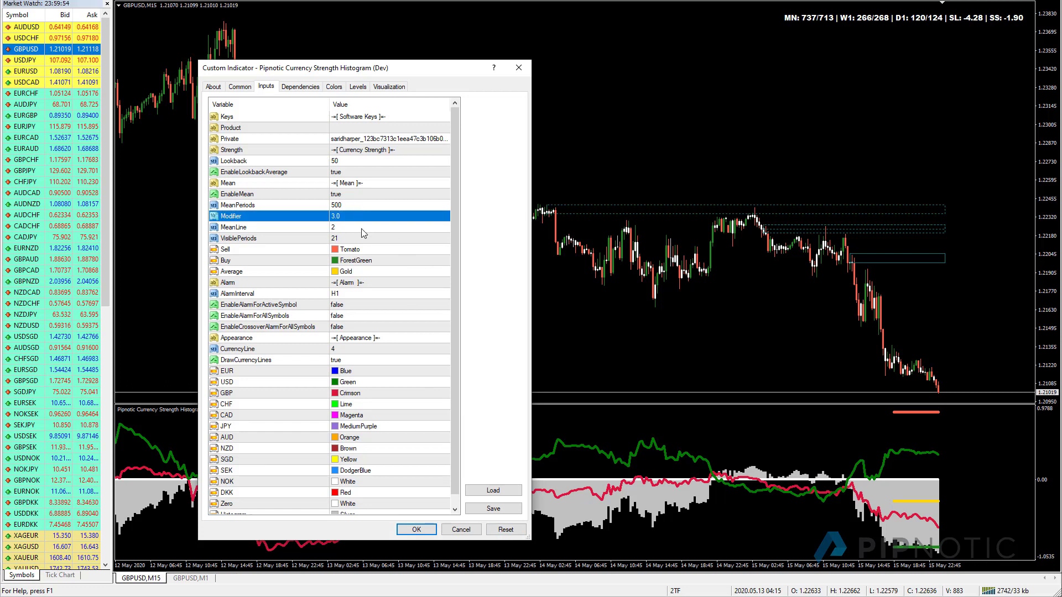
# Step: Set EnableAlarmForAllSymbols to true and apply the indicator settings
pyautogui.click(343, 316)
pyautogui.click(343, 316)
pyautogui.click(352, 336)
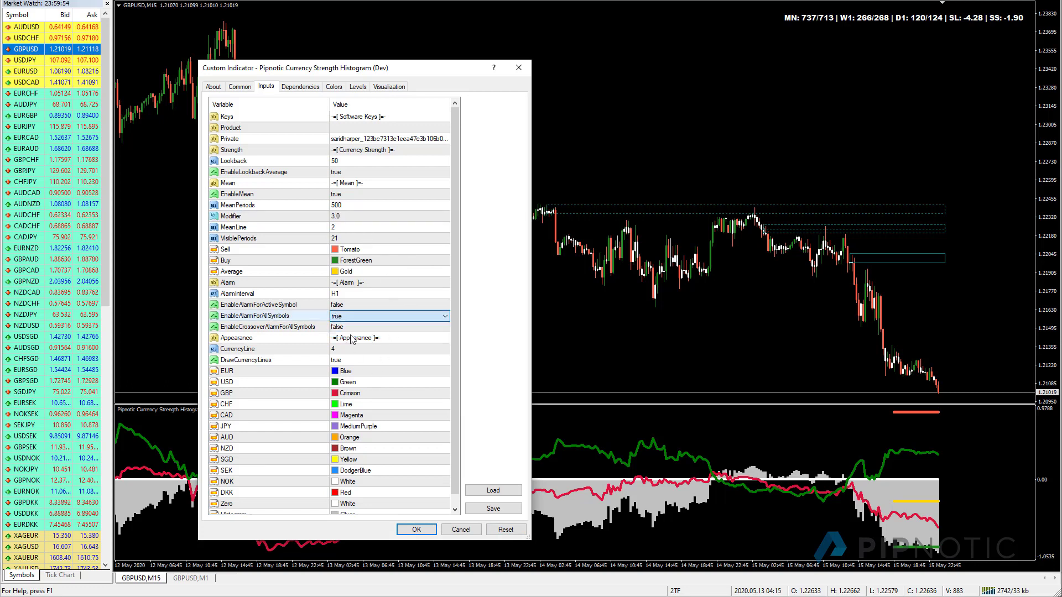
pyautogui.click(418, 529)
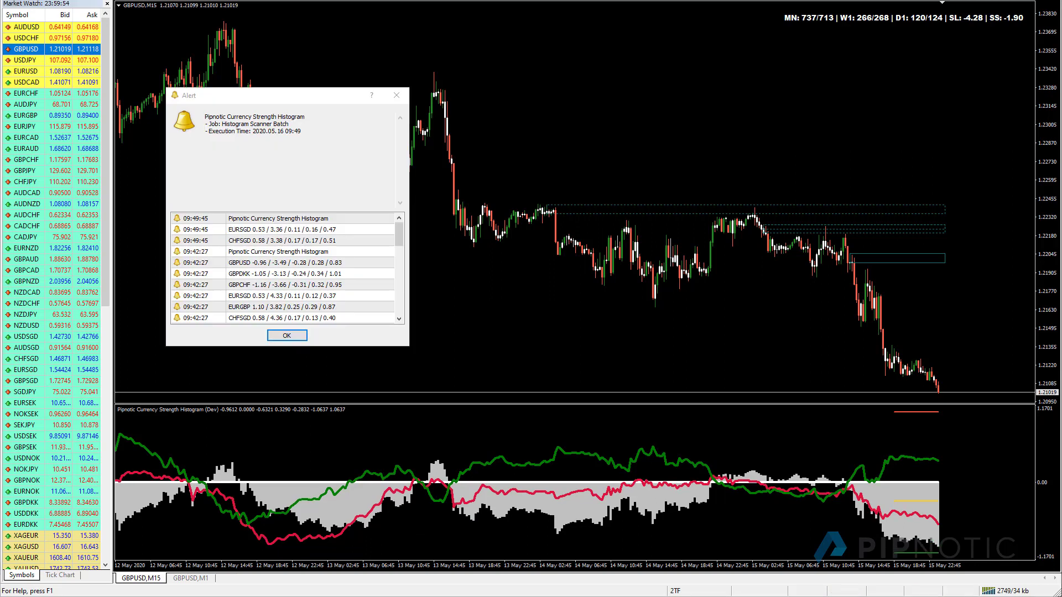
# Step: Reset the currency strength histogram's inputs to their defaults and apply them to the GBPUSD chart
pyautogui.doubleClick(335, 500)
pyautogui.click(505, 530)
pyautogui.click(416, 529)
# Step: Load EURSGD from the symbol list into the M15 chart and move the alert window clear of recent price action
pyautogui.moveTo(279, 104); pyautogui.dragTo(614, 60)
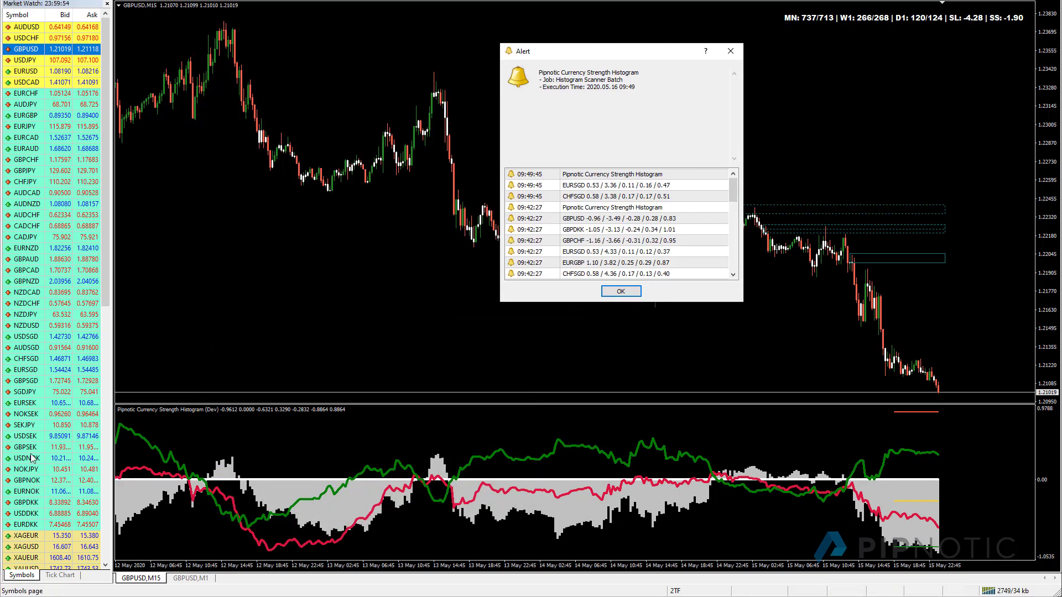
pyautogui.click(31, 370)
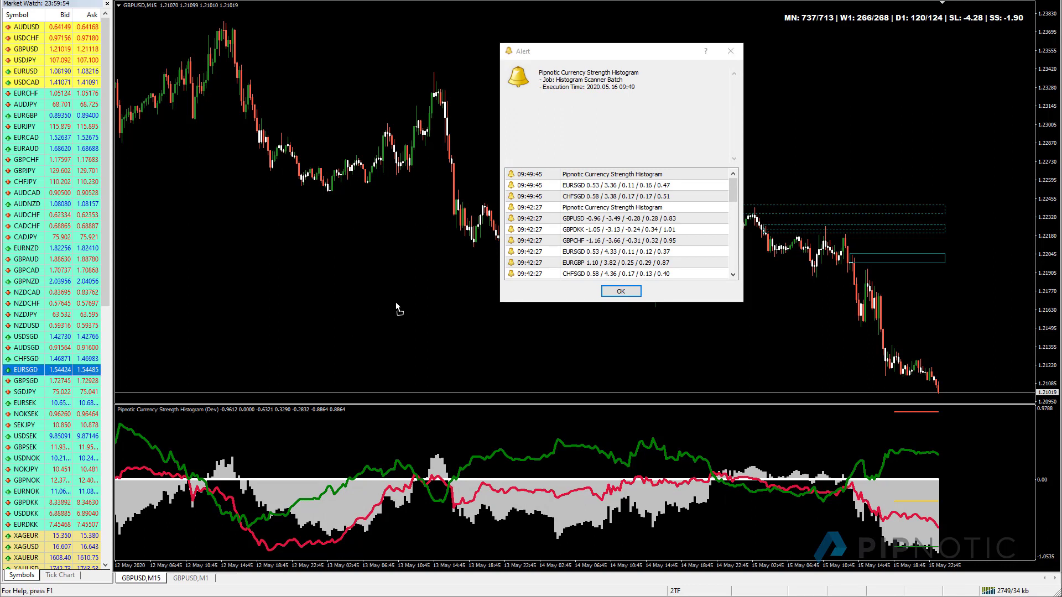
pyautogui.moveTo(396, 302); pyautogui.dragTo(399, 299)
pyautogui.moveTo(630, 54); pyautogui.dragTo(382, 82)
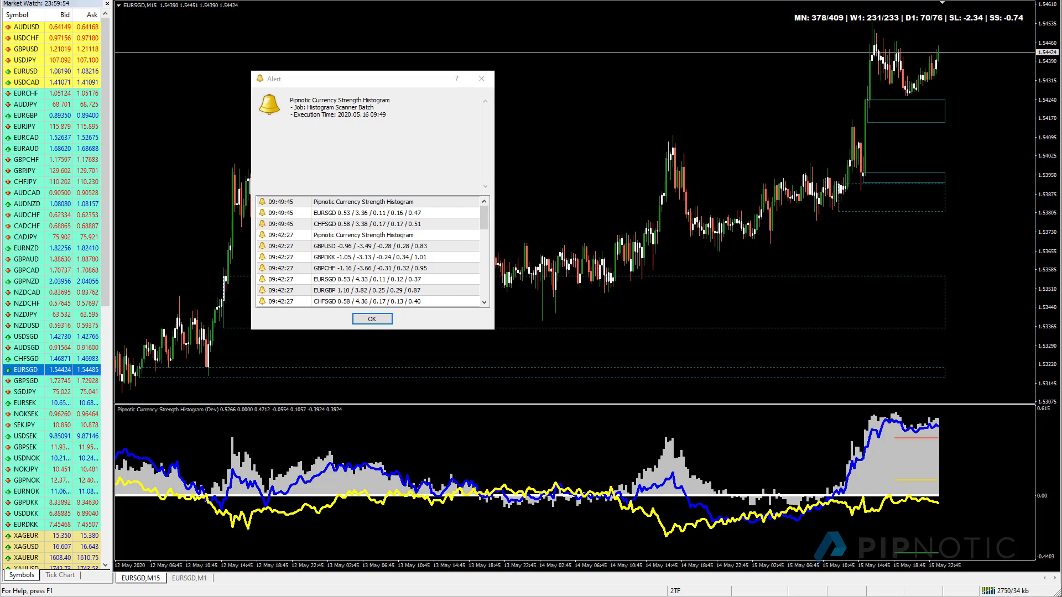
# Step: Circle the two main histogram peaks and their matching price highs in green, and underline the two solid zones below the latest high
pyautogui.moveTo(679, 431)
pyautogui.mouseDown()
pyautogui.moveTo(656, 437)
pyautogui.moveTo(670, 435)
pyautogui.mouseUp()
pyautogui.moveTo(682, 142)
pyautogui.mouseDown()
pyautogui.moveTo(658, 145)
pyautogui.moveTo(675, 142)
pyautogui.mouseUp()
pyautogui.moveTo(884, 420); pyautogui.dragTo(887, 422)
pyautogui.moveTo(881, 39)
pyautogui.mouseDown()
pyautogui.moveTo(867, 46)
pyautogui.moveTo(874, 41)
pyautogui.mouseUp()
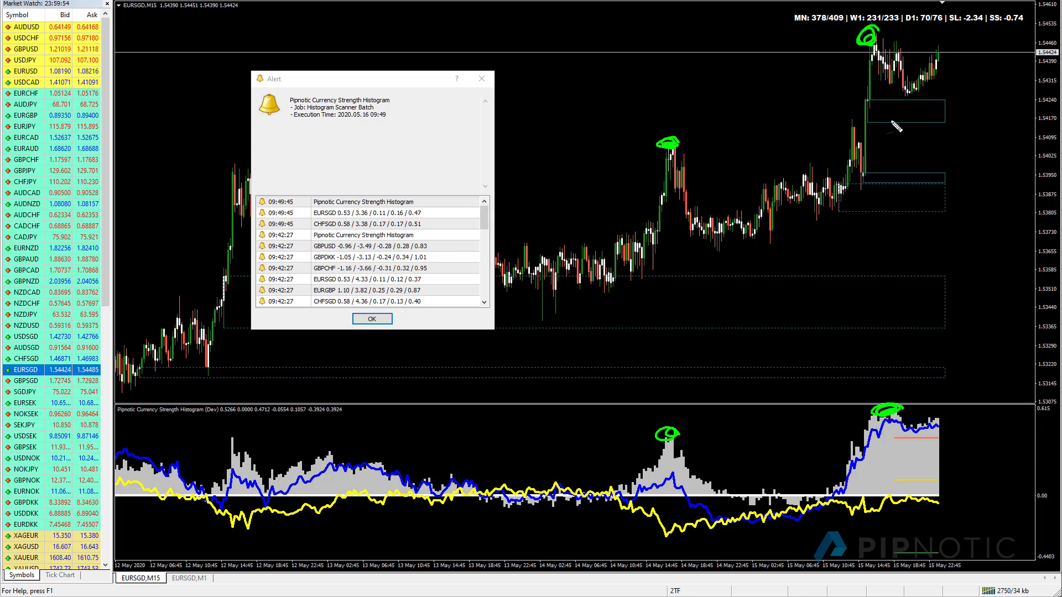
pyautogui.moveTo(872, 111); pyautogui.dragTo(918, 114)
pyautogui.moveTo(873, 176); pyautogui.dragTo(907, 176)
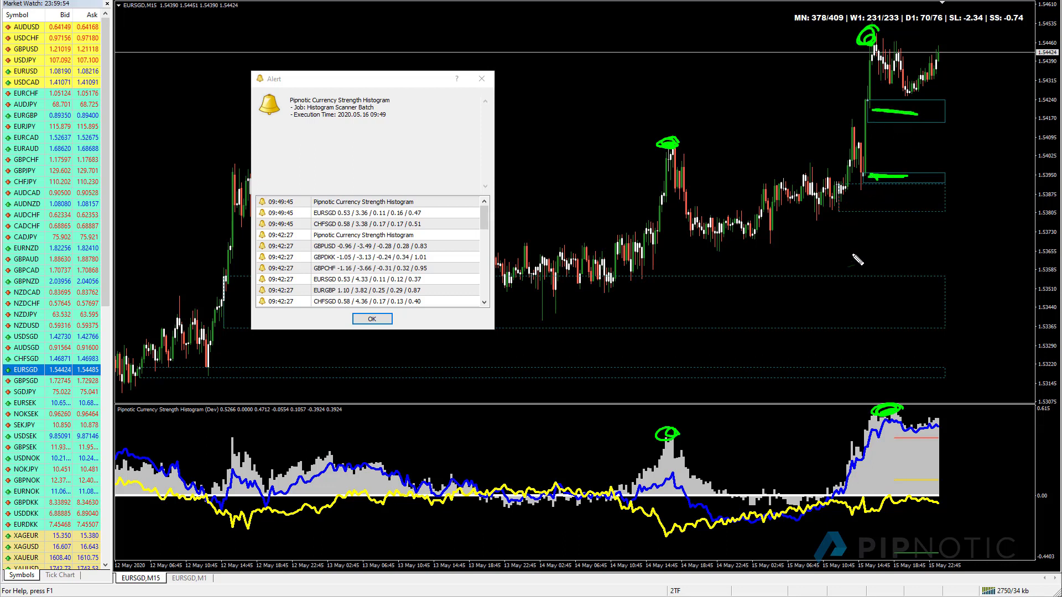
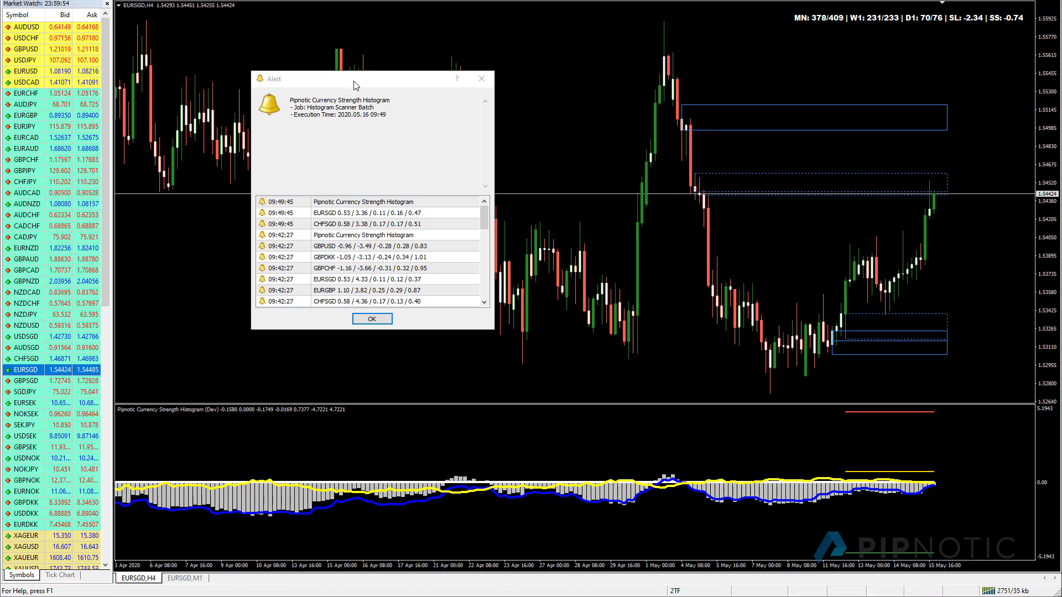
# Step: Draw a supply zone on the EURSGD H4 chart from about 1.54897 to 1.55195 starting at the 22 April candle, and refresh the chart
pyautogui.moveTo(354, 83); pyautogui.dragTo(281, 166)
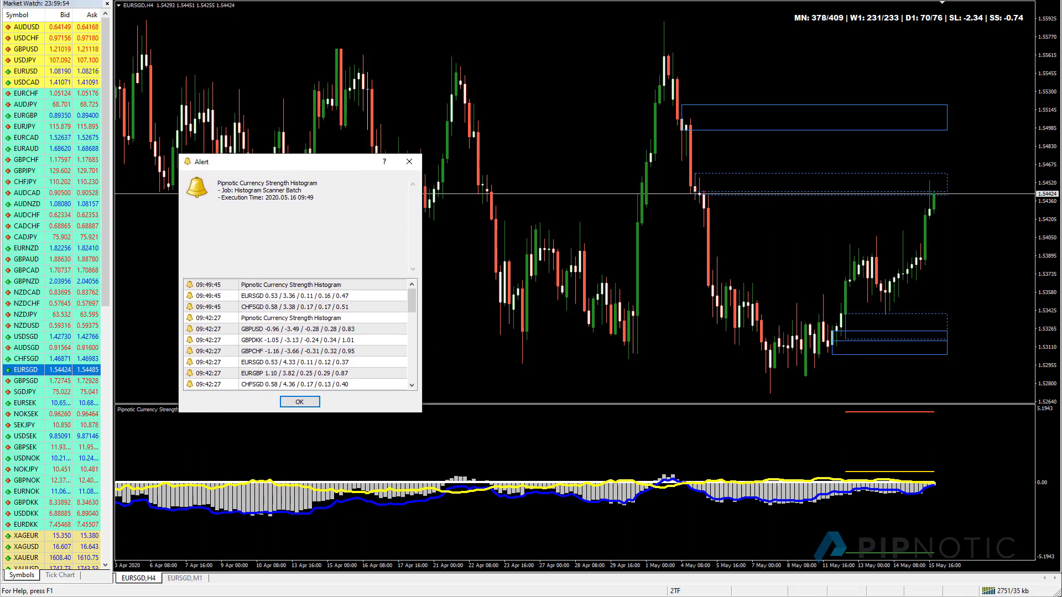
pyautogui.click(413, 112)
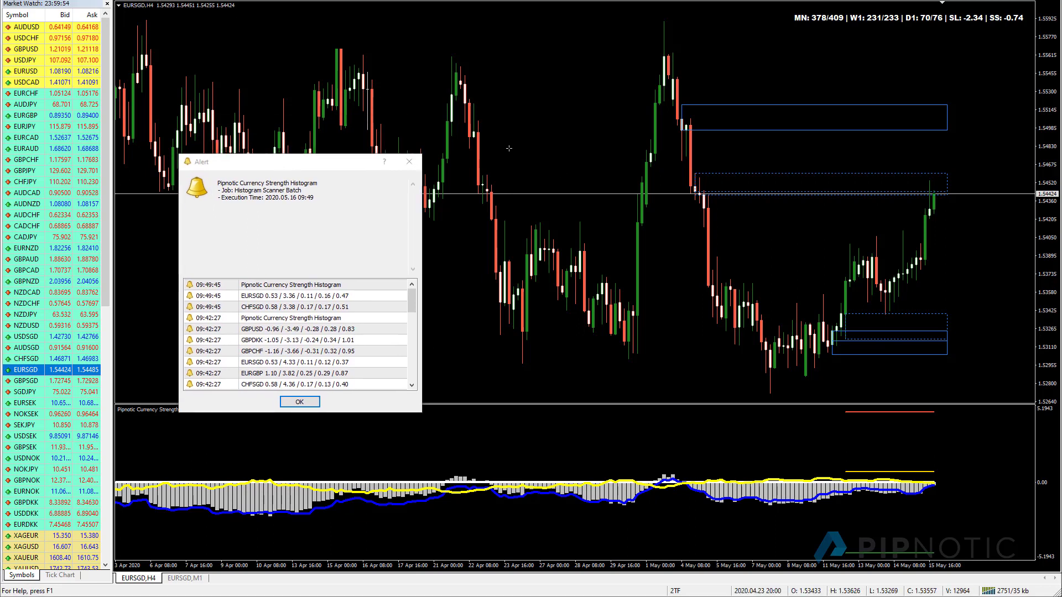
pyautogui.moveTo(473, 105); pyautogui.dragTo(495, 138)
pyautogui.rightClick(533, 16)
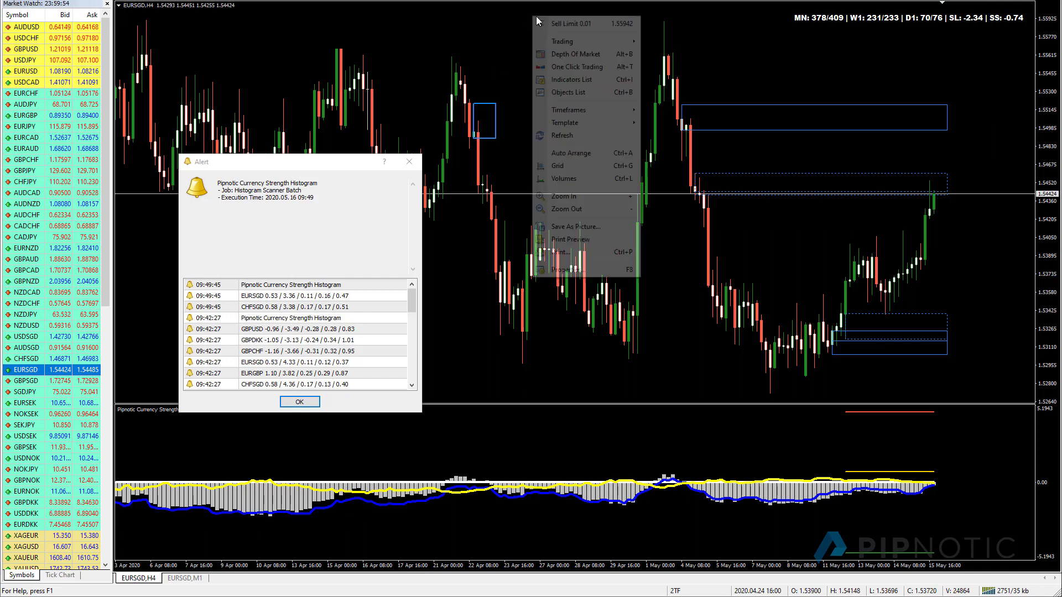
pyautogui.click(567, 136)
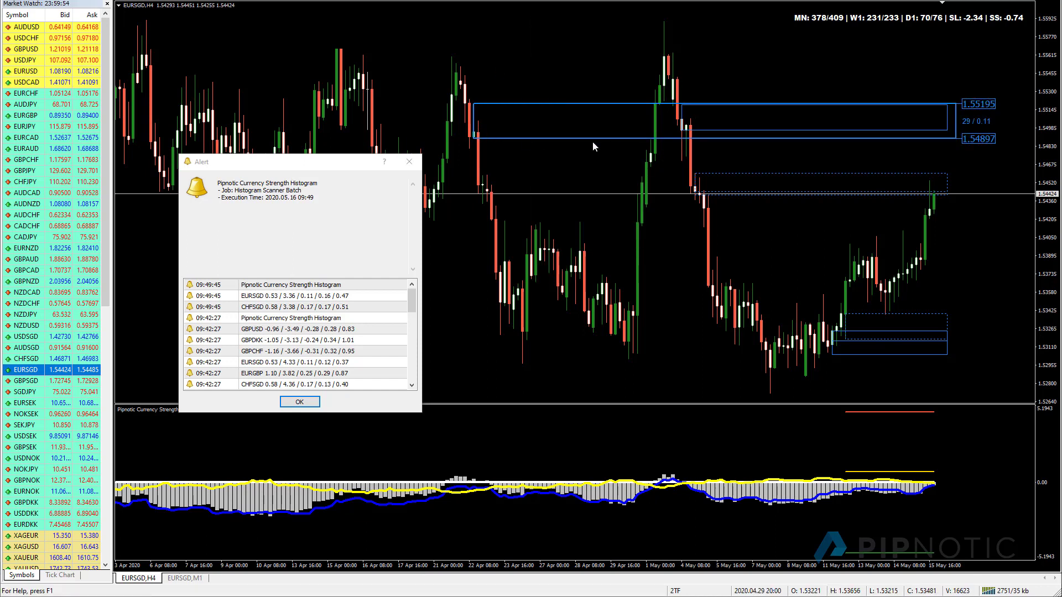
# Step: Reshape the manual zone to about 1.54977–1.55188 starting in early May, place a horizontal line just below it, and refresh the chart
pyautogui.doubleClick(475, 111)
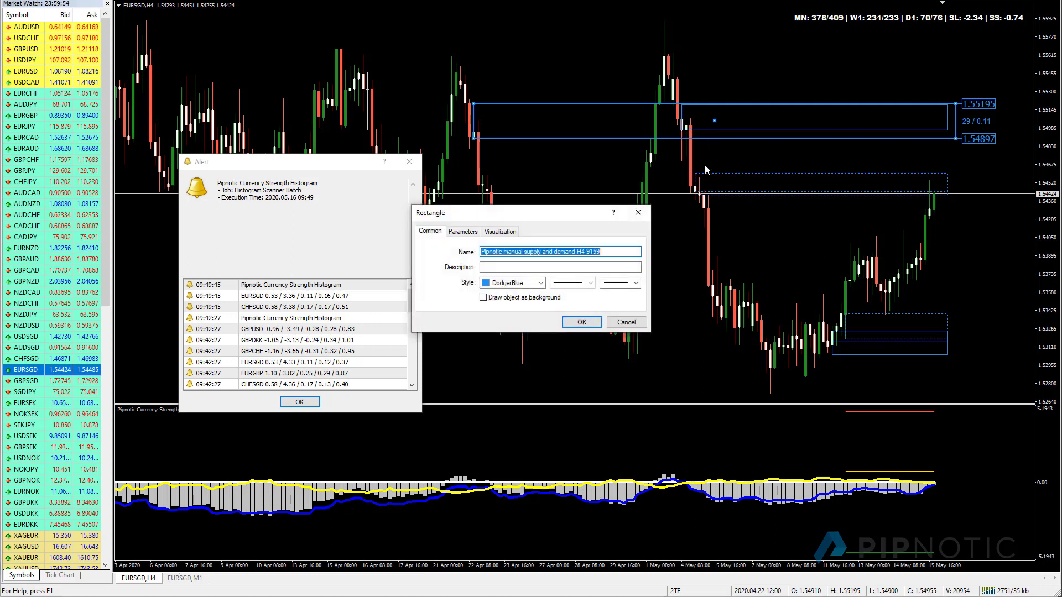
pyautogui.click(637, 212)
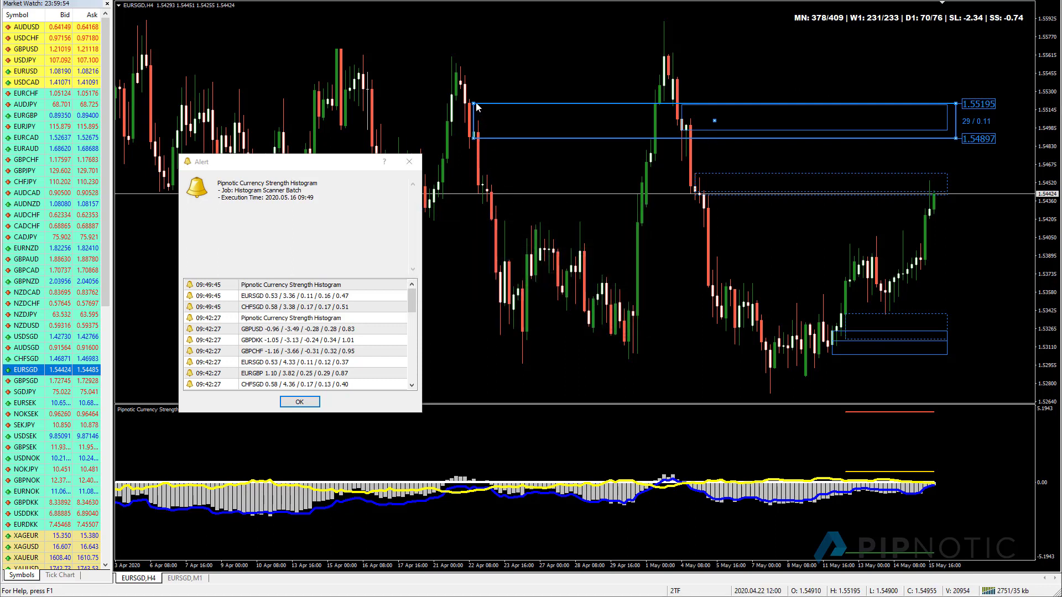
pyautogui.moveTo(479, 107); pyautogui.dragTo(651, 157)
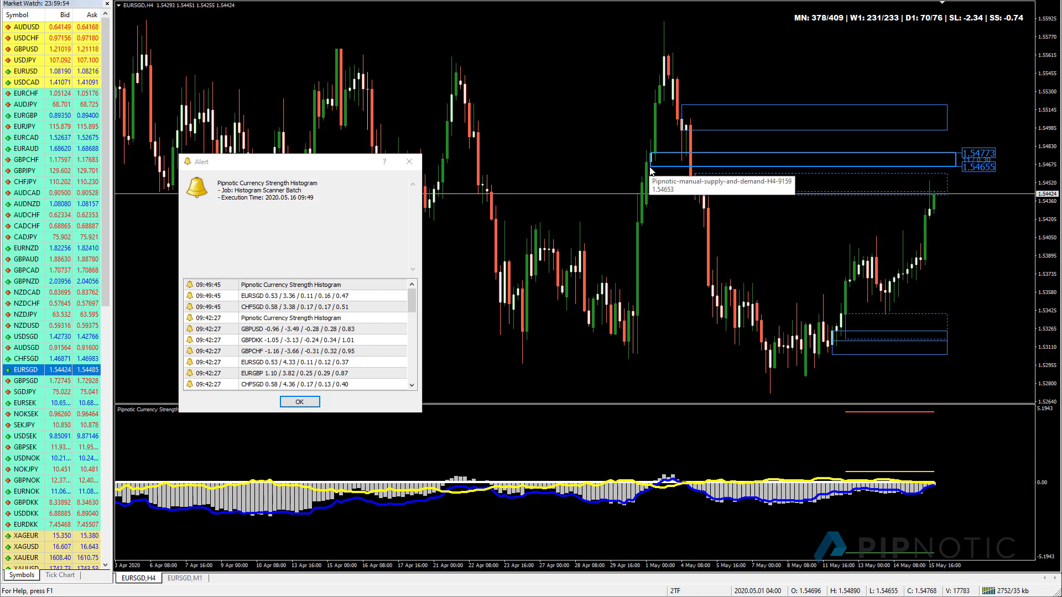
pyautogui.moveTo(651, 166); pyautogui.dragTo(683, 133)
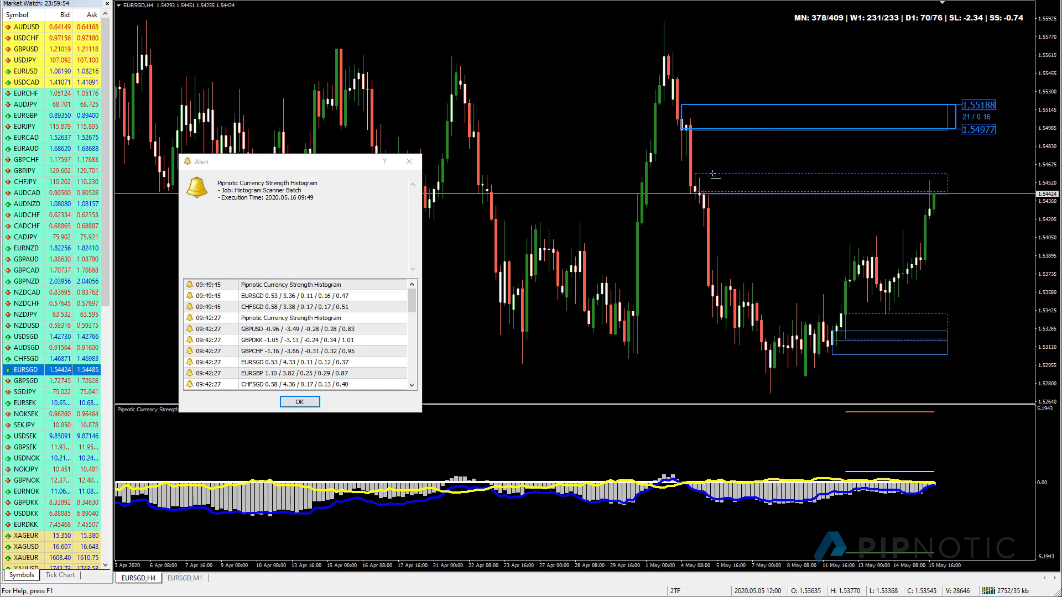
pyautogui.rightClick(847, 20)
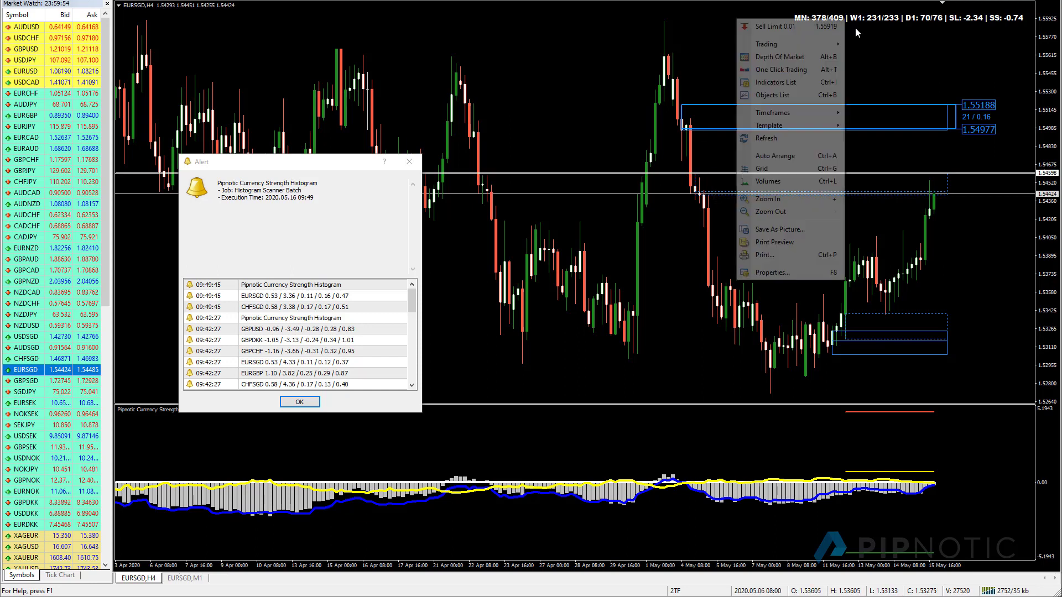
pyautogui.click(795, 137)
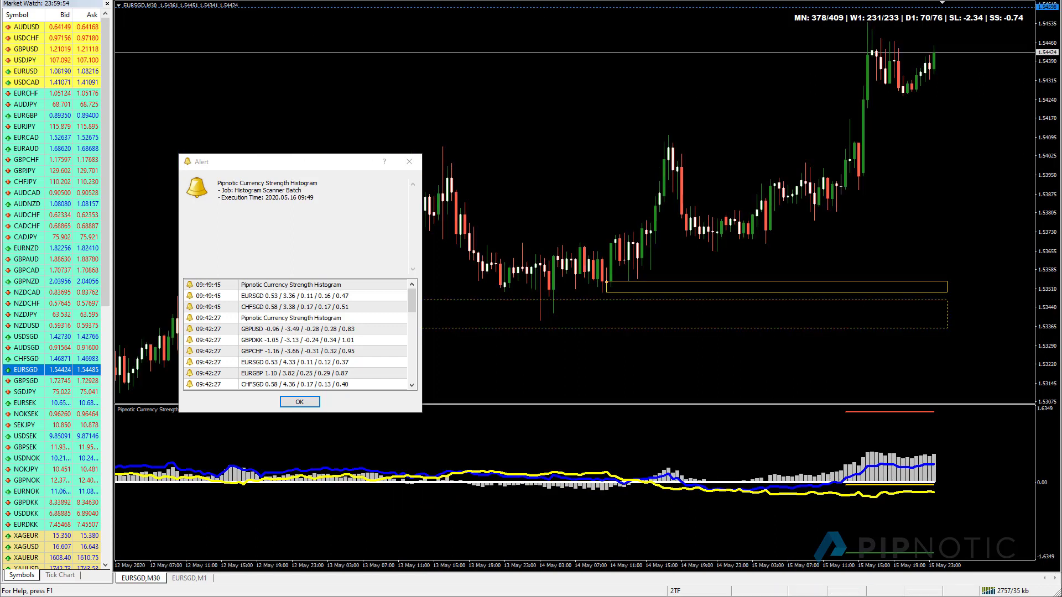
# Step: Refine the manual zone on the M30 chart to about 1.54939–1.55188, starting at the 4 May morning candle
pyautogui.press('-')
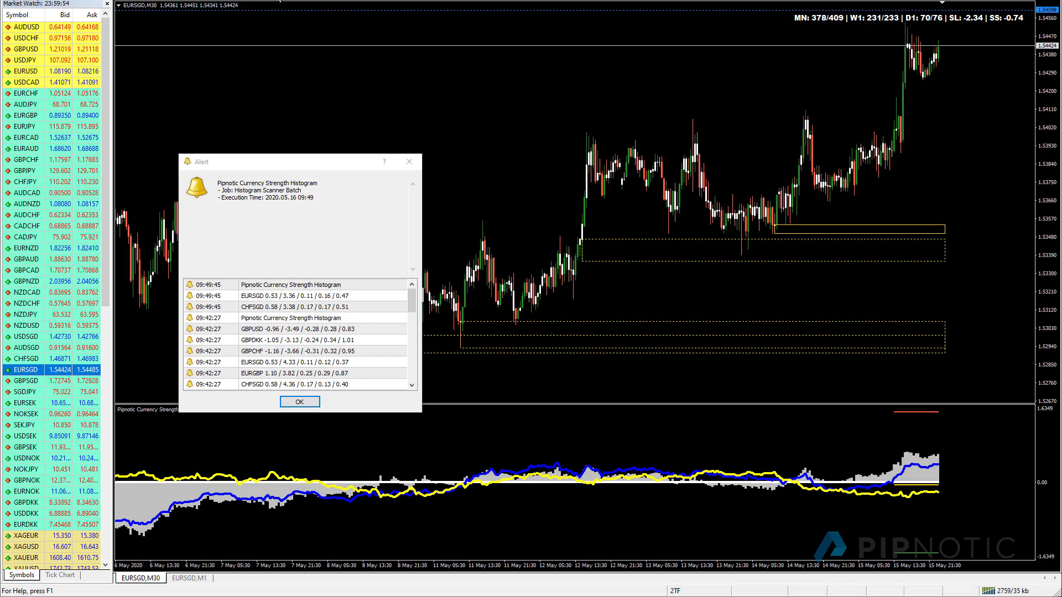
pyautogui.press('-')
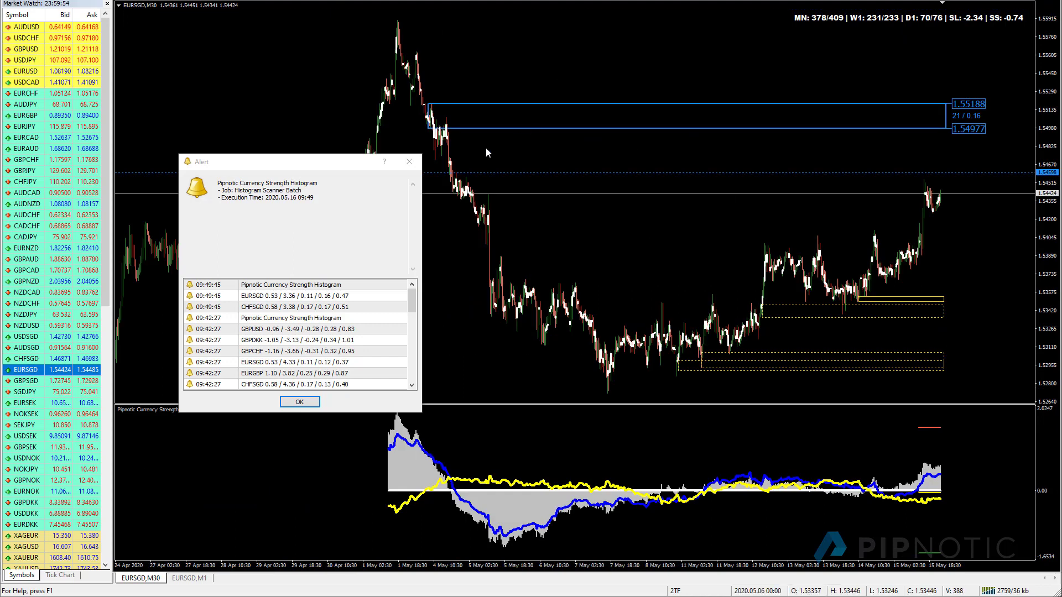
pyautogui.moveTo(381, 162); pyautogui.dragTo(324, 288)
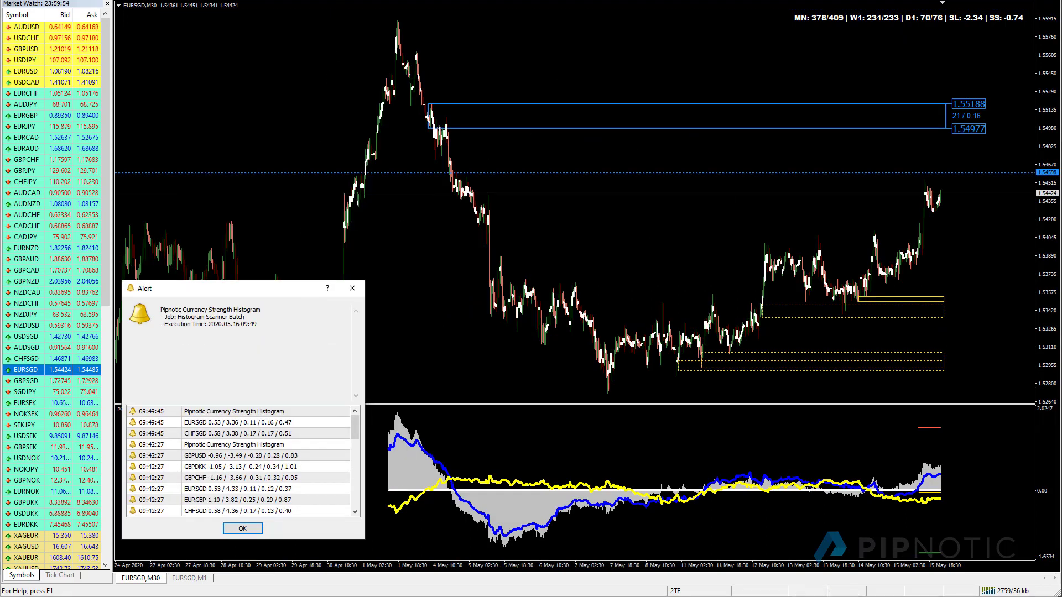
pyautogui.press('+')
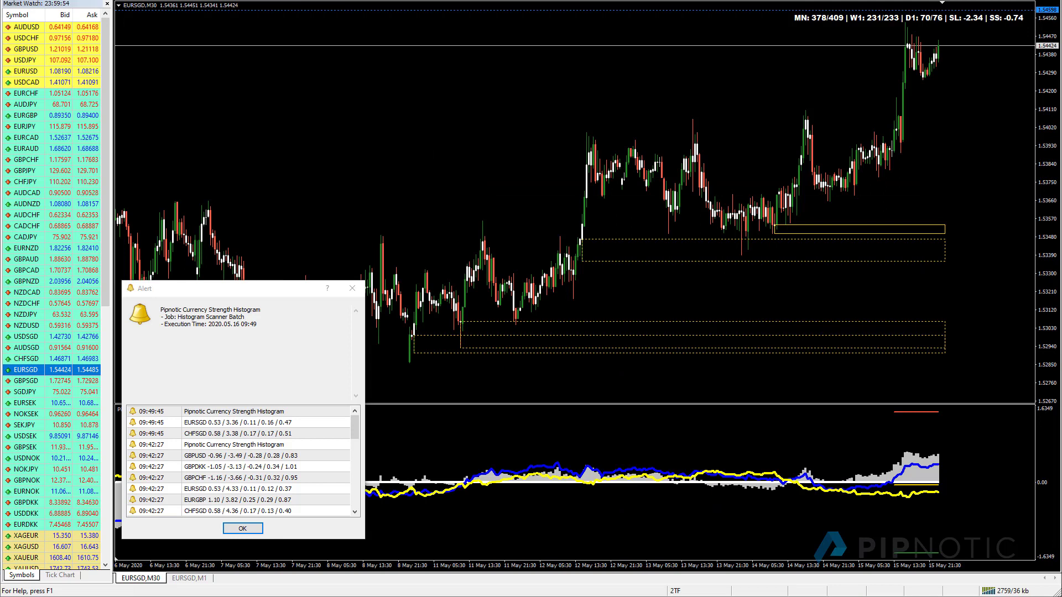
pyautogui.scroll(10, 449, 295)
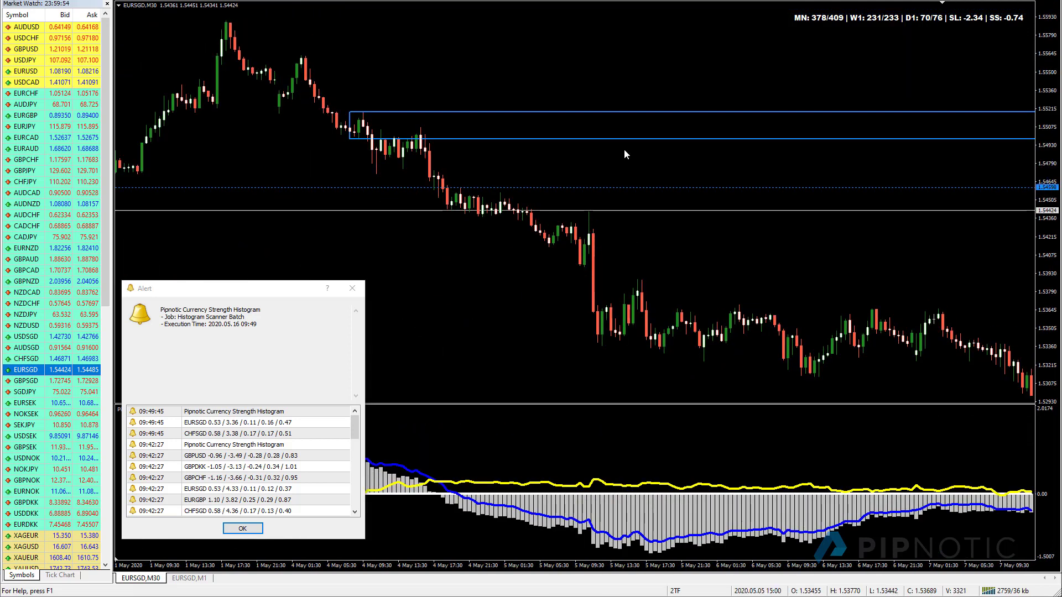
pyautogui.doubleClick(349, 138)
pyautogui.moveTo(346, 138); pyautogui.dragTo(363, 96)
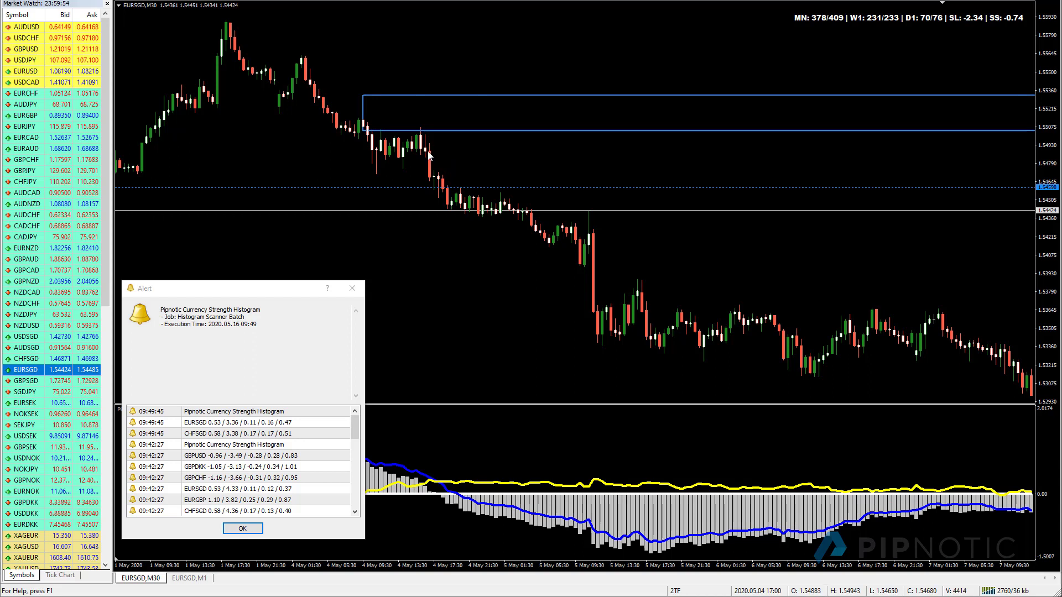
pyautogui.doubleClick(364, 131)
pyautogui.moveTo(364, 131); pyautogui.dragTo(433, 143)
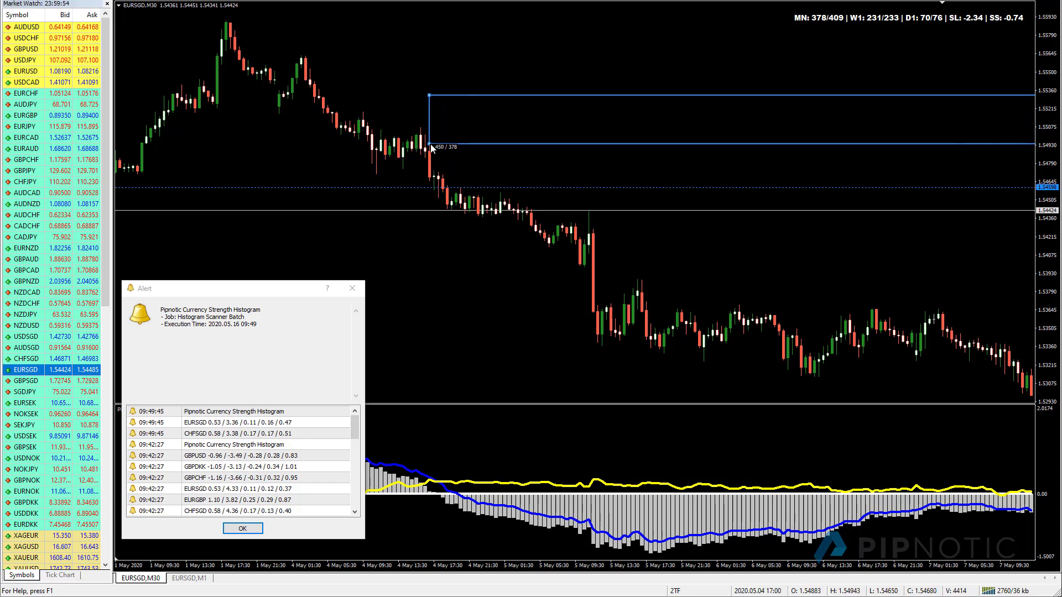
pyautogui.moveTo(433, 95); pyautogui.dragTo(362, 111)
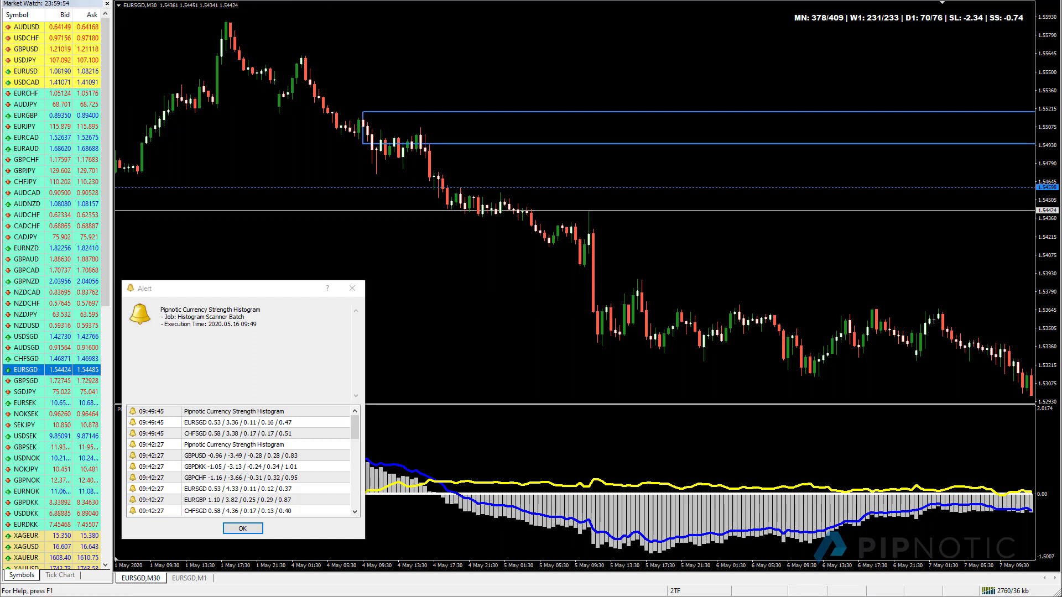
# Step: Raise the manual zone to about 1.55079–1.55352, keeping its start at the 4 May price drop
pyautogui.press('-')
pyautogui.press('-')
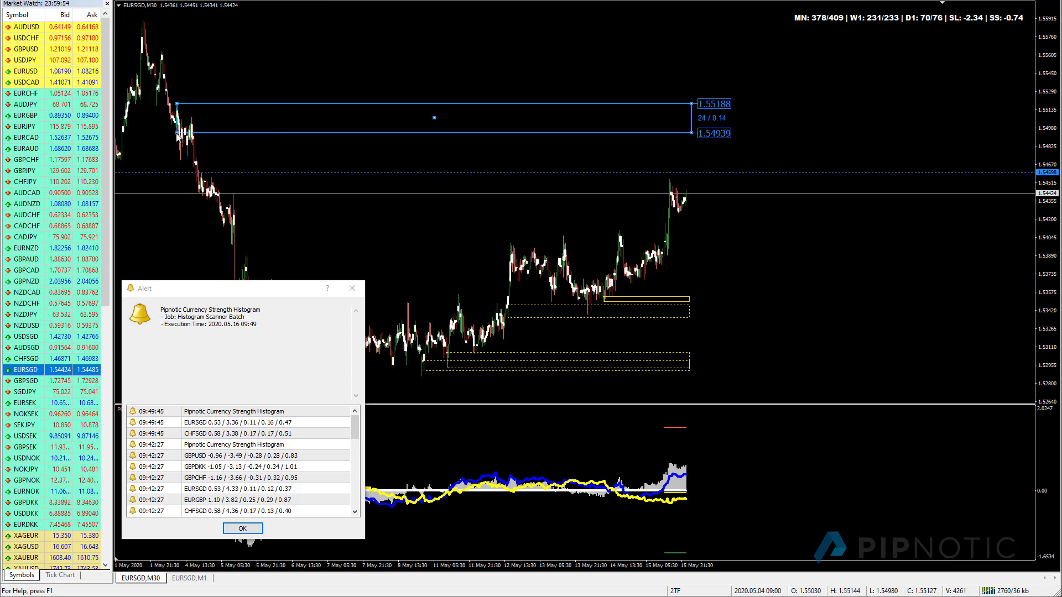
pyautogui.moveTo(176, 133); pyautogui.dragTo(367, 107)
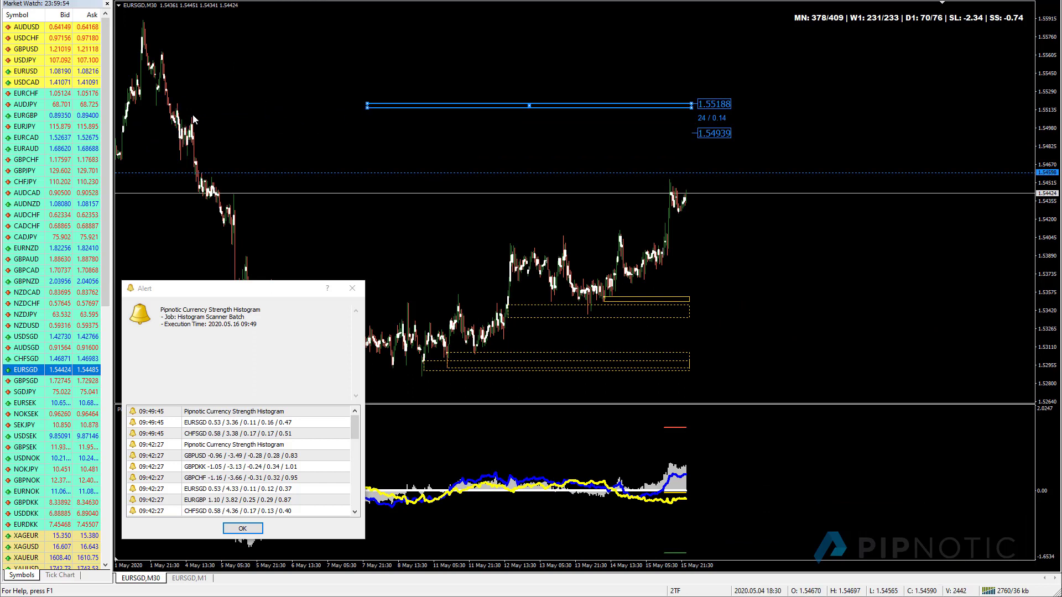
pyautogui.moveTo(369, 104); pyautogui.dragTo(176, 116)
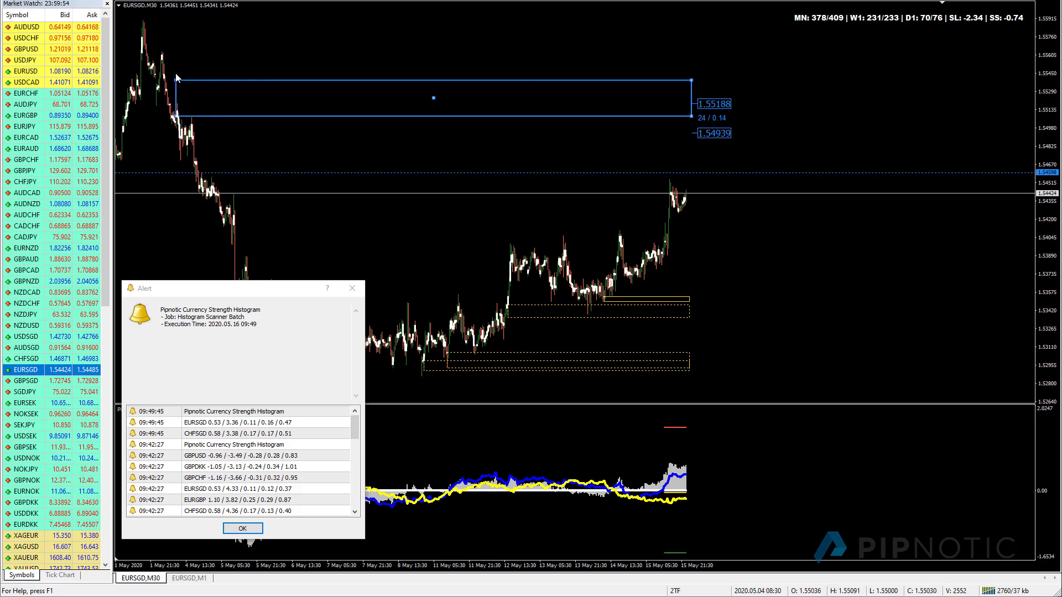
pyautogui.moveTo(176, 80)
pyautogui.mouseDown()
pyautogui.moveTo(186, 88)
pyautogui.moveTo(178, 107)
pyautogui.moveTo(179, 86)
pyautogui.mouseUp()
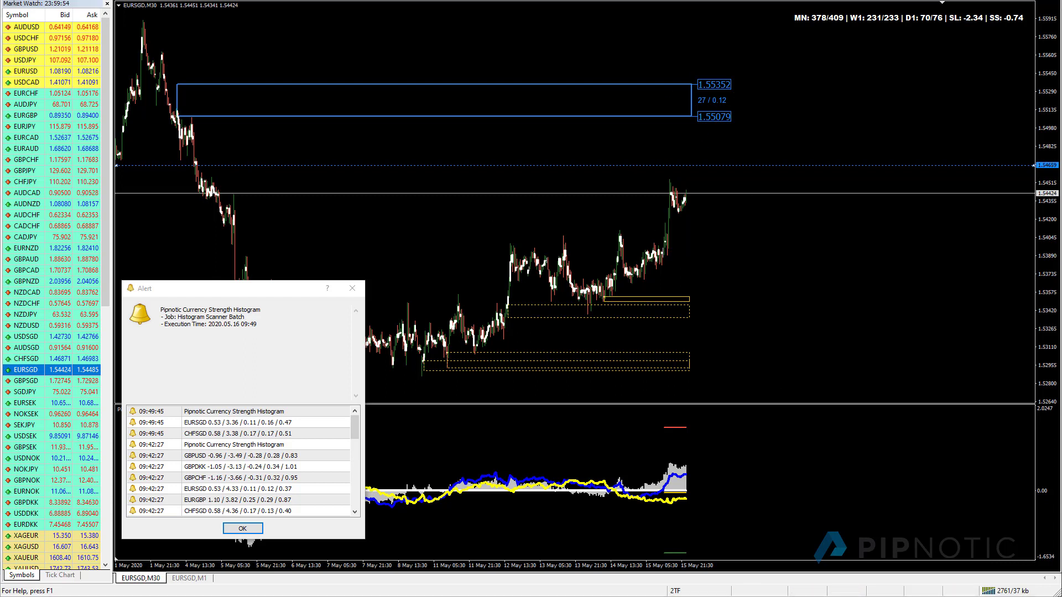
# Step: Sketch a rise from the latest histogram bars to the circled upper mean line, and circle the lower edge of the manual zone
pyautogui.moveTo(650, 484)
pyautogui.mouseDown()
pyautogui.moveTo(706, 425)
pyautogui.moveTo(719, 461)
pyautogui.mouseUp()
pyautogui.moveTo(673, 410); pyautogui.dragTo(730, 442)
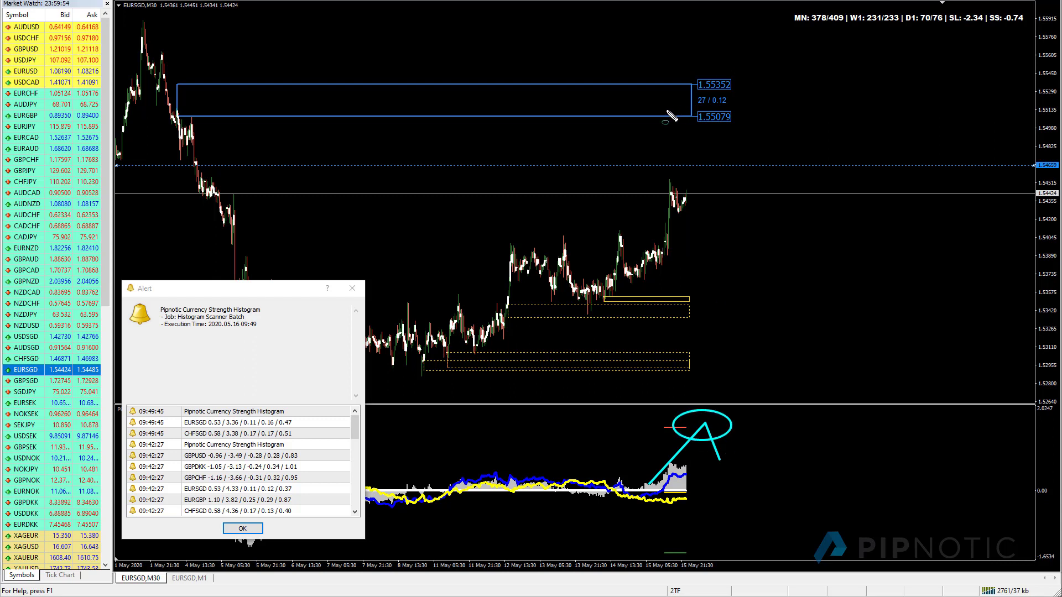
pyautogui.moveTo(660, 105); pyautogui.dragTo(728, 139)
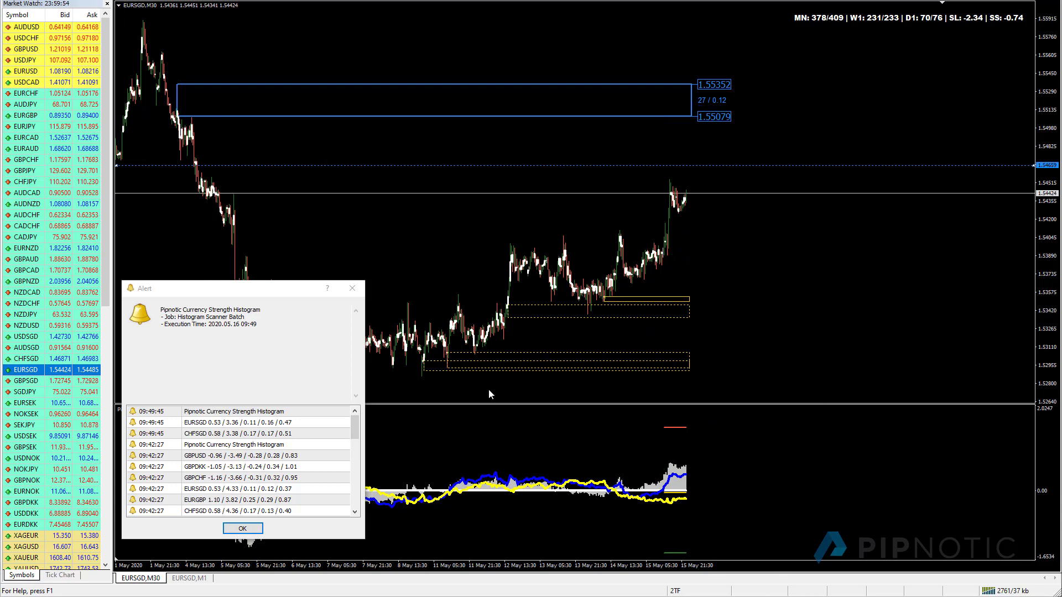
# Step: Move the alert window up to expose the histogram and load CHFSGD into the M30 chart
pyautogui.moveTo(277, 291)
pyautogui.mouseDown()
pyautogui.moveTo(794, 260)
pyautogui.moveTo(864, 212)
pyautogui.moveTo(342, 216)
pyautogui.moveTo(274, 192)
pyautogui.moveTo(294, 143)
pyautogui.mouseUp()
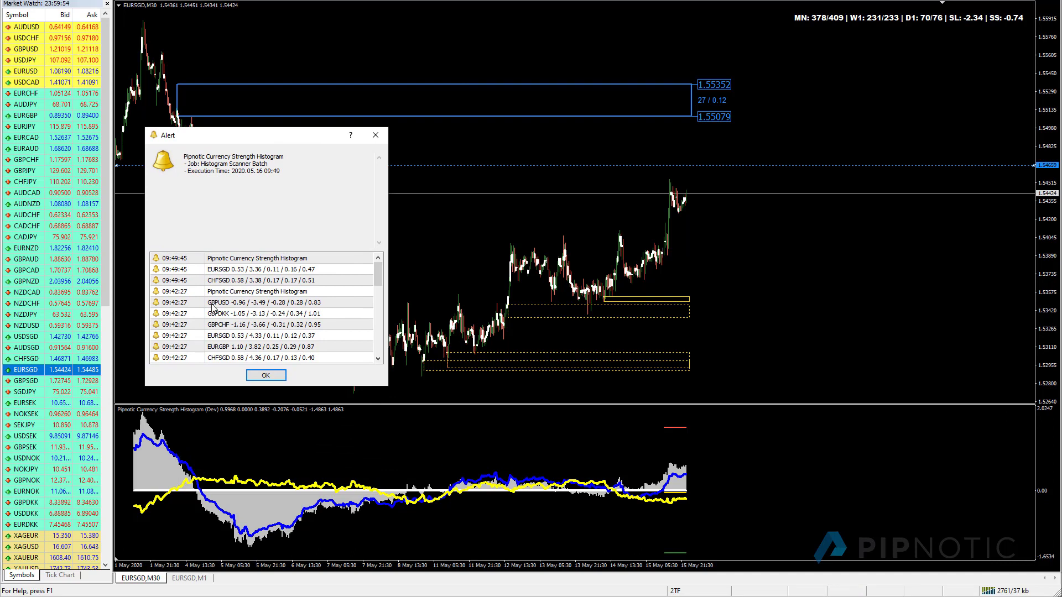
pyautogui.click(29, 152)
pyautogui.press('c')
pyautogui.press('c')
pyautogui.press('c')
pyautogui.press('c')
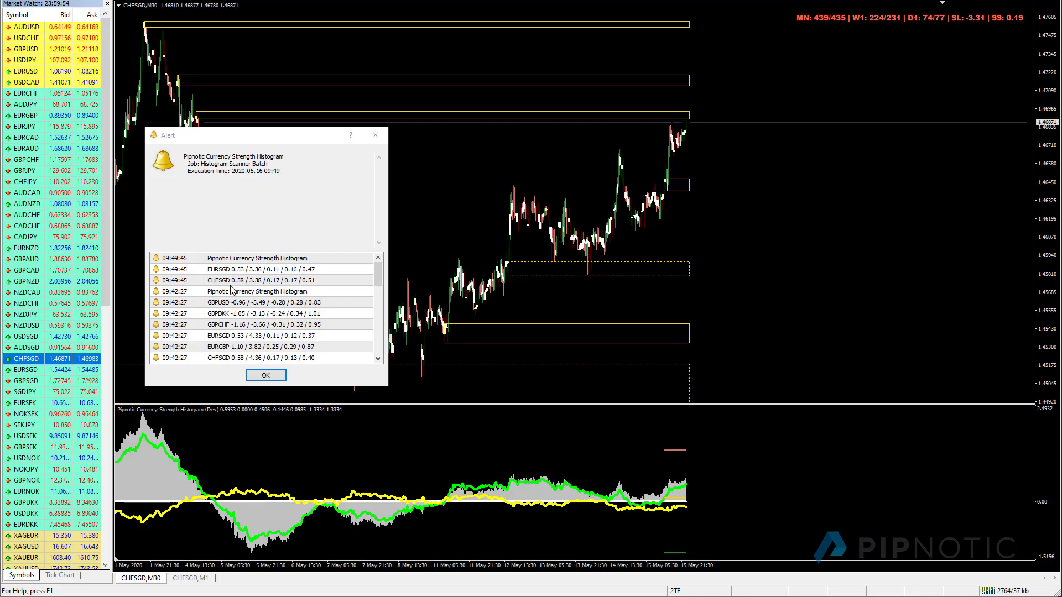
# Step: Review the currency strength histogram's input settings on the CHFSGD chart and confirm them
pyautogui.moveTo(278, 140); pyautogui.dragTo(279, 202)
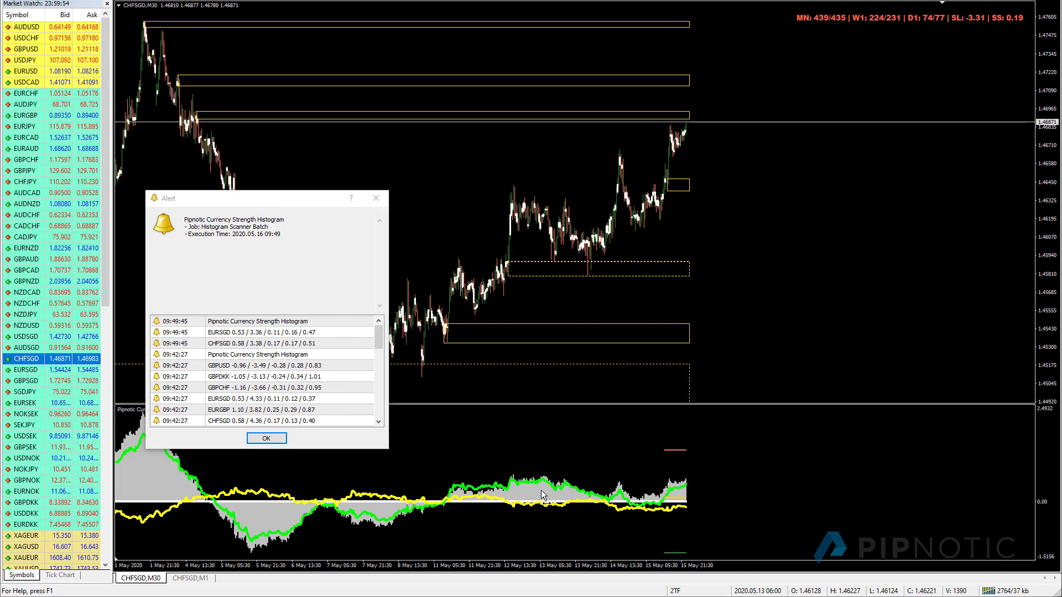
pyautogui.doubleClick(540, 490)
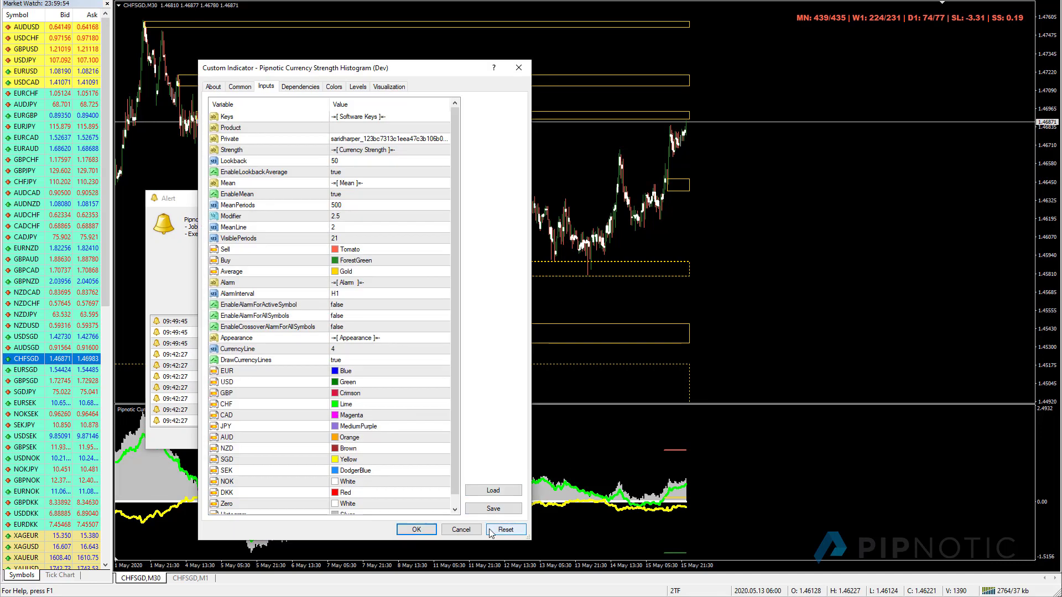
pyautogui.click(410, 531)
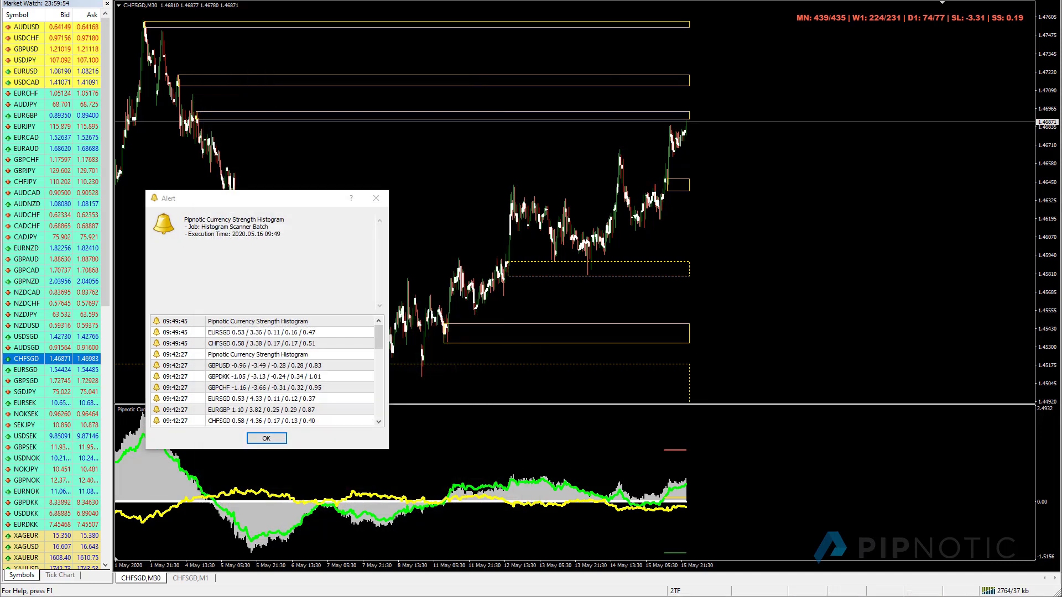
# Step: Draw a manual zone of about 1.47853–1.48862 on the CHFSGD daily chart, starting at the price drop around the end of March 2020
pyautogui.press('+')
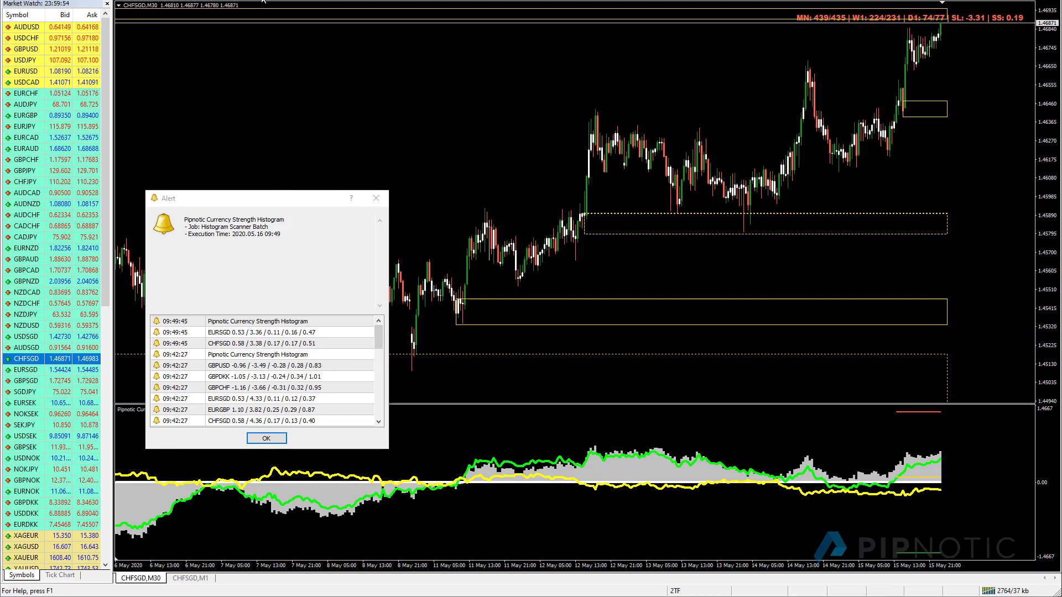
pyautogui.press('Up')
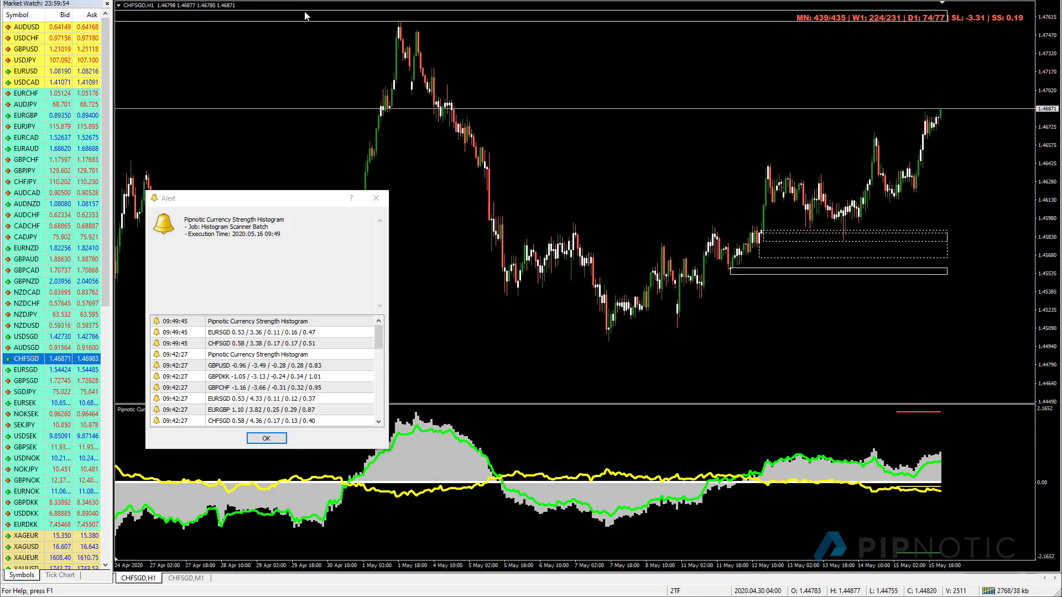
pyautogui.press('Up')
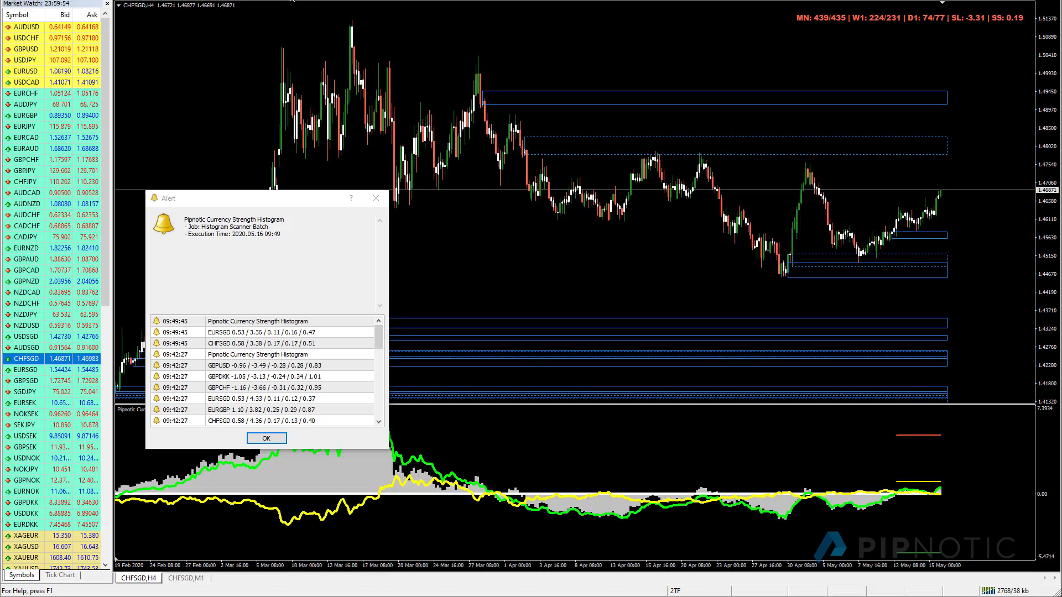
pyautogui.press('Up')
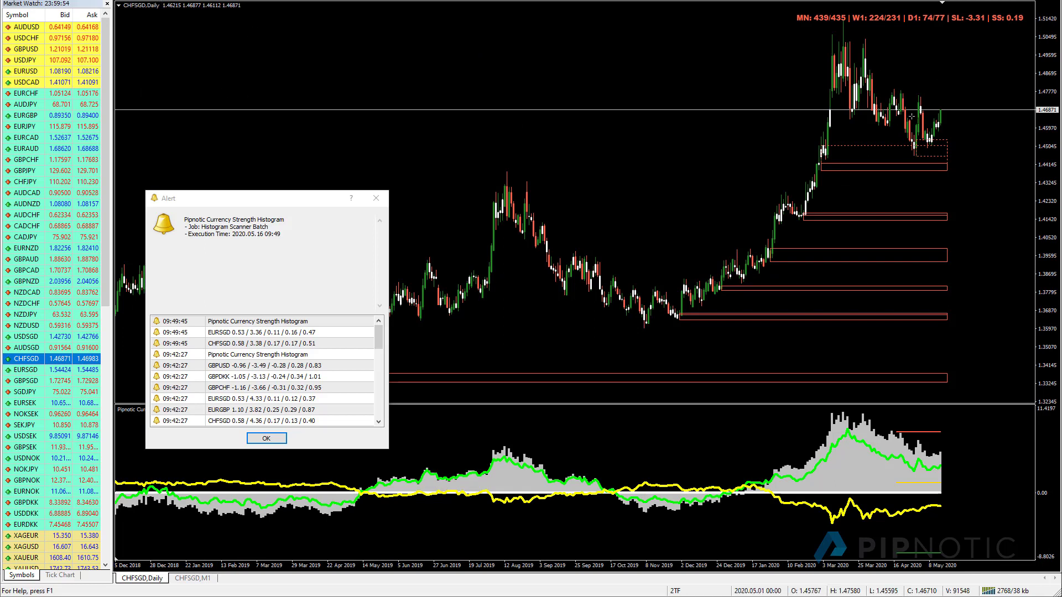
pyautogui.moveTo(881, 77); pyautogui.dragTo(939, 90)
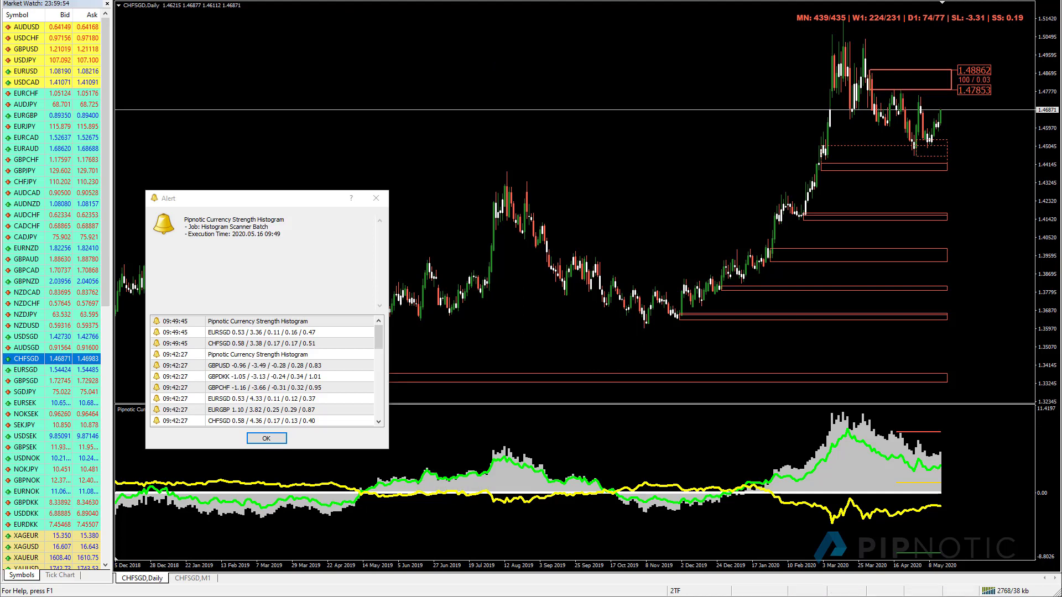
# Step: On the H4 chart, draw a narrower manual zone over the dashed automatic zone at the 2 April drop, inside the daily zone
pyautogui.press('Down')
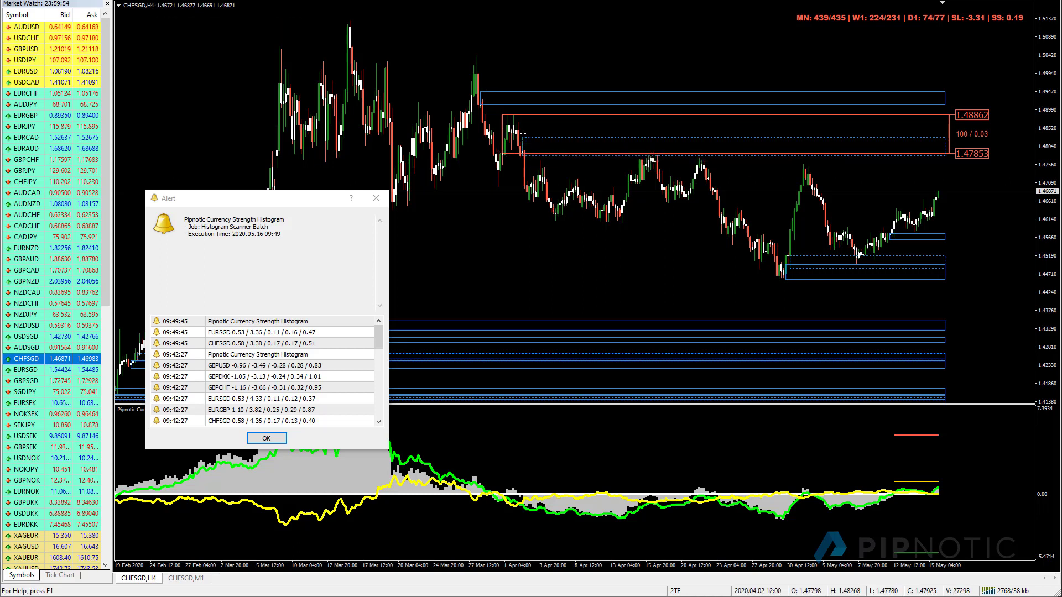
pyautogui.moveTo(522, 136); pyautogui.dragTo(542, 156)
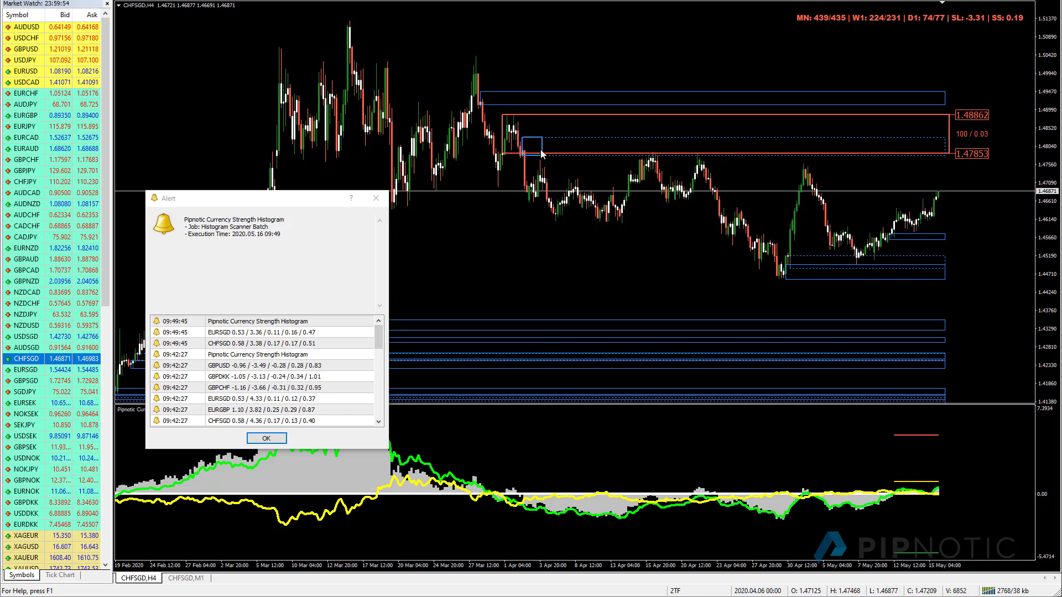
pyautogui.rightClick(242, 68)
pyautogui.click(274, 183)
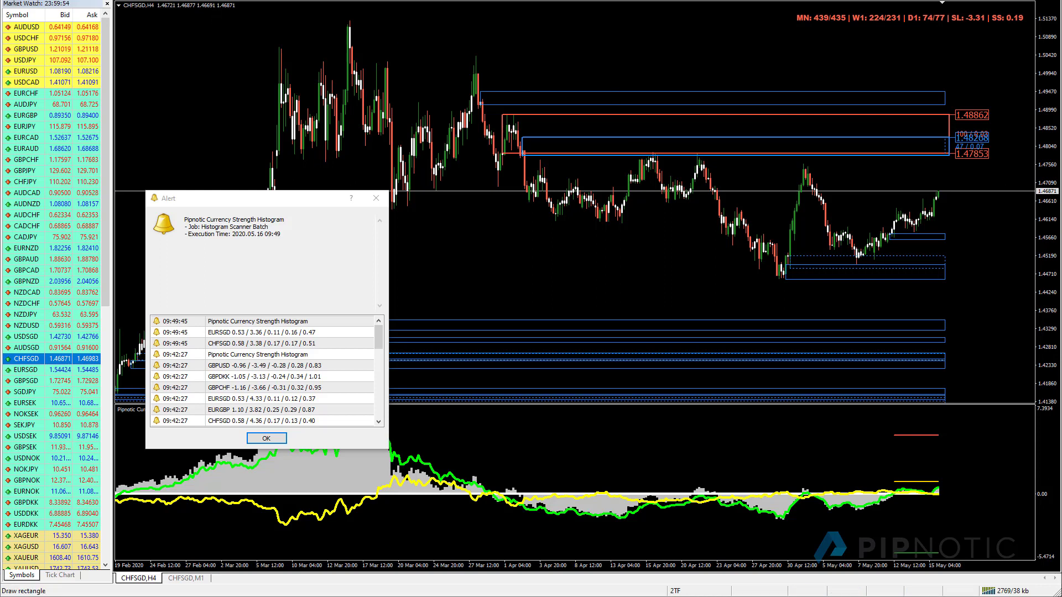
# Step: Draw H4 zones of about 1.49091–1.50385 at the late-March peak and 1.45853–1.46443 at the early-March rise, moving the alert window out of the way
pyautogui.moveTo(475, 56); pyautogui.dragTo(527, 105)
pyautogui.moveTo(232, 199); pyautogui.dragTo(175, 287)
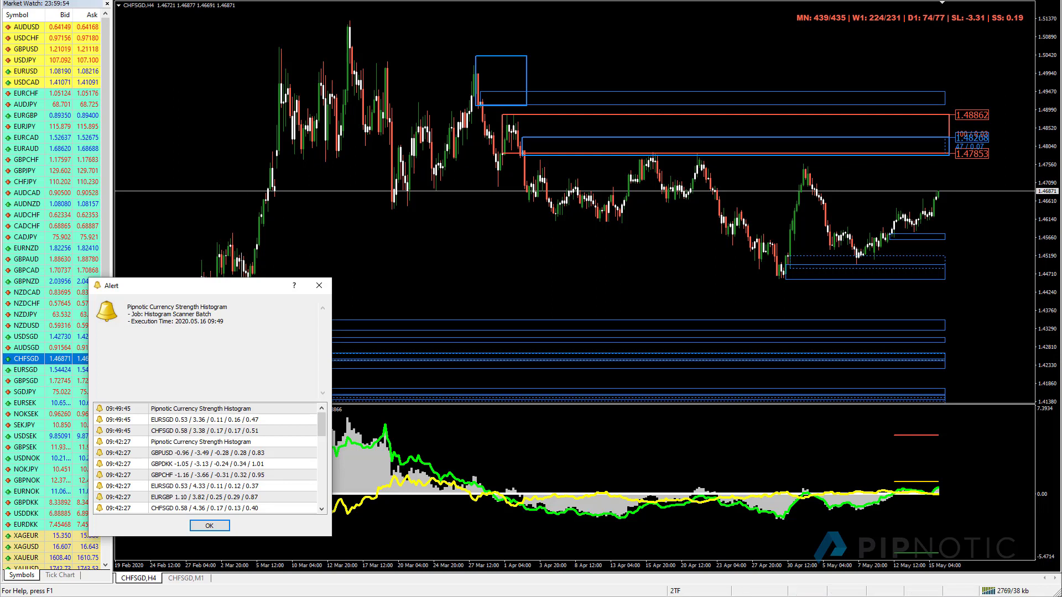
pyautogui.click(388, 211)
pyautogui.moveTo(410, 207); pyautogui.dragTo(261, 229)
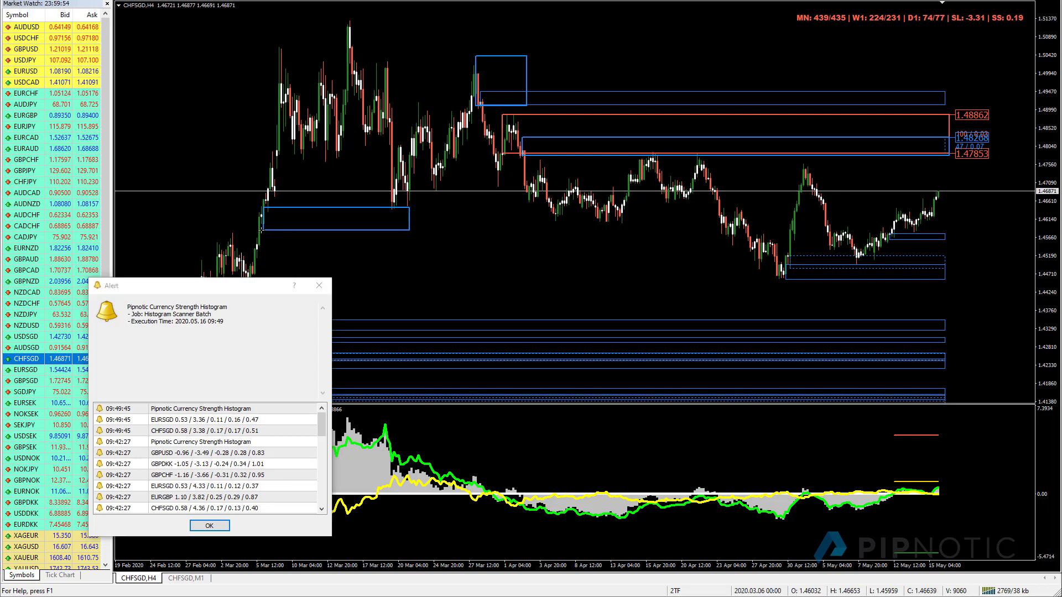
pyautogui.rightClick(190, 128)
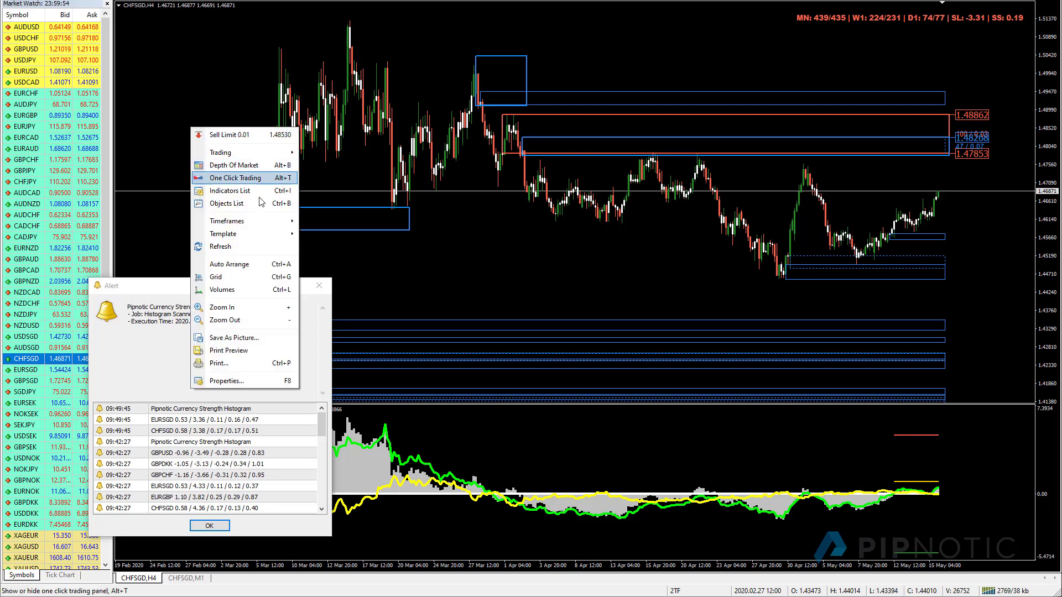
pyautogui.click(232, 221)
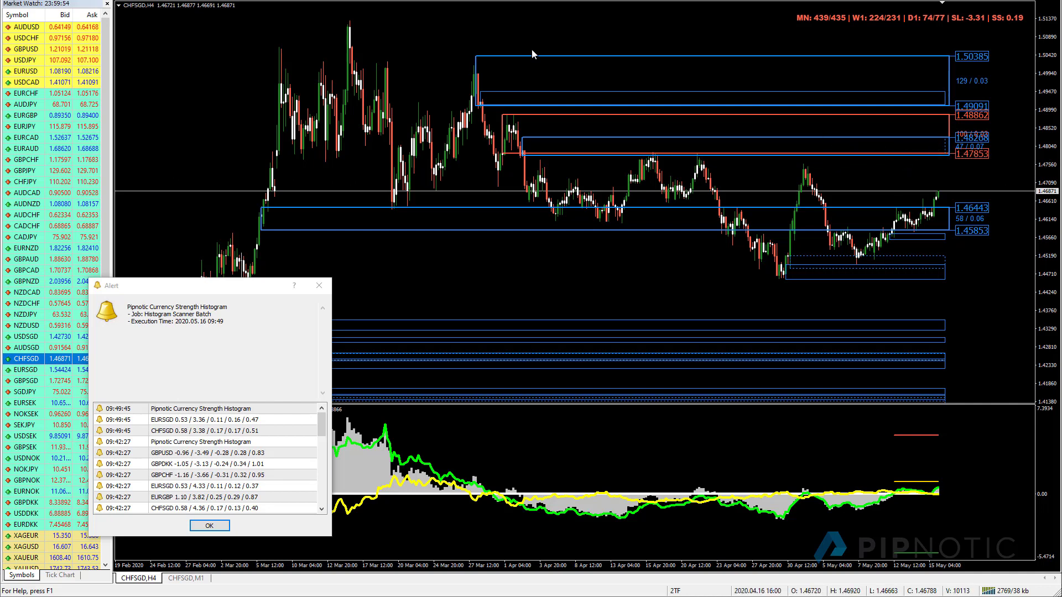
# Step: Switch CHFSGD to M15 and set the currency strength histogram's mean Modifier to 3.0
pyautogui.click(233, 7)
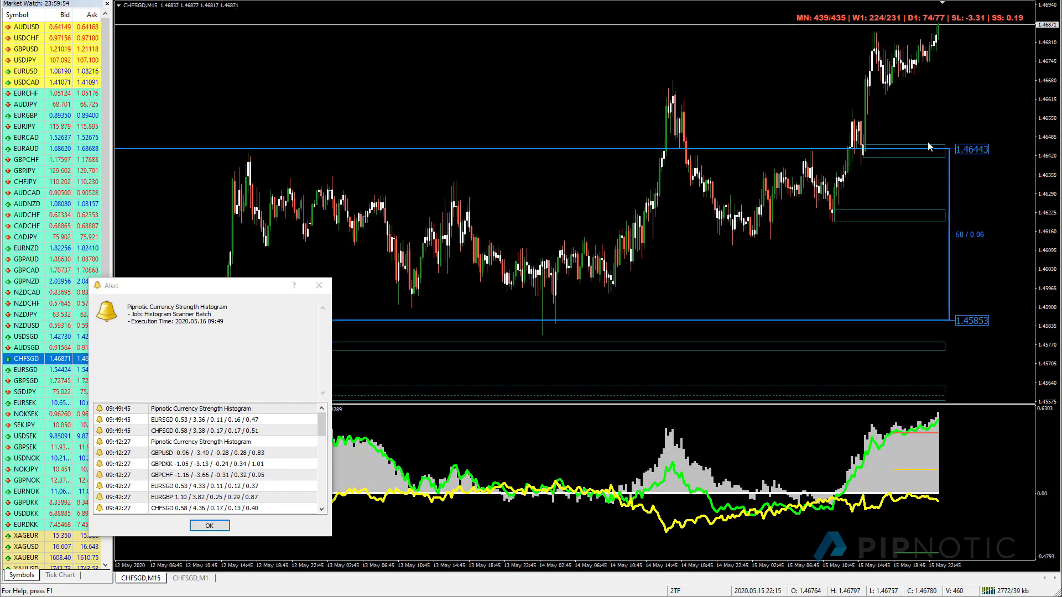
pyautogui.moveTo(1043, 70)
pyautogui.mouseDown()
pyautogui.moveTo(1047, 82)
pyautogui.moveTo(1042, 74)
pyautogui.mouseUp()
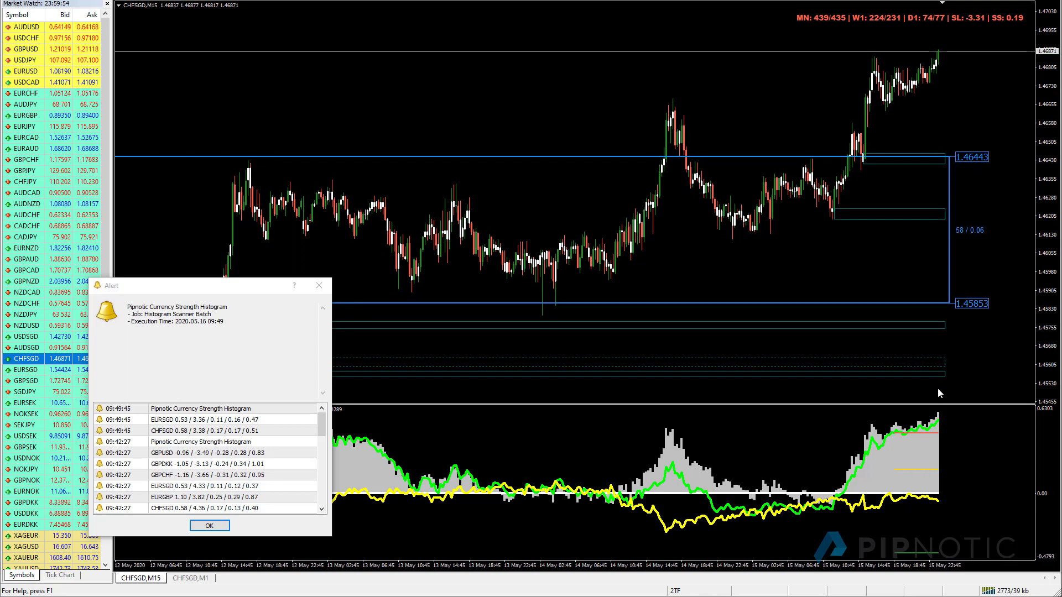
pyautogui.doubleClick(921, 462)
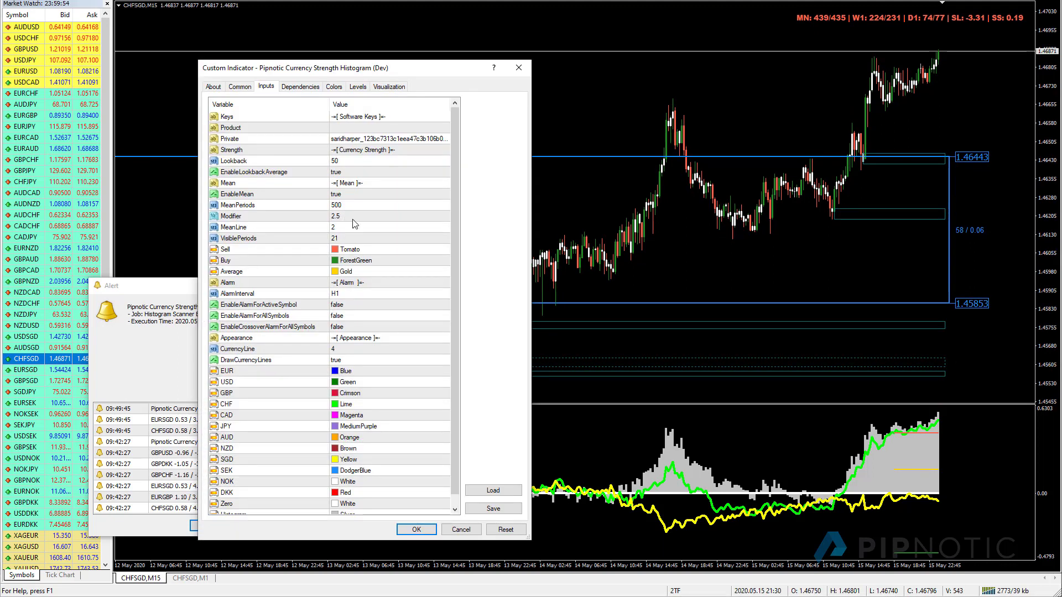
pyautogui.doubleClick(354, 216)
pyautogui.write('3.0')
pyautogui.press('Return')
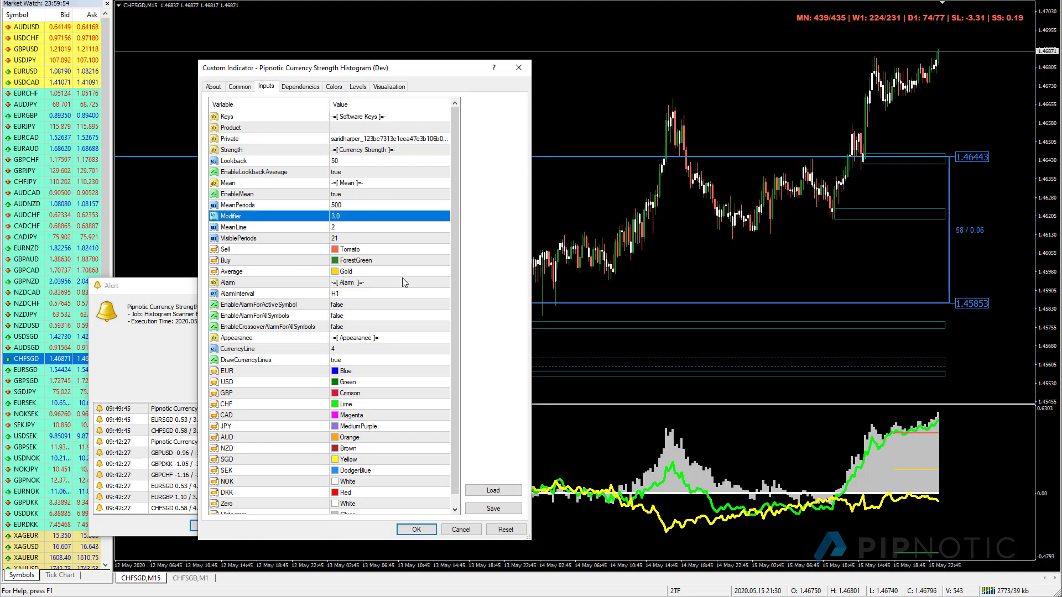
pyautogui.click(415, 529)
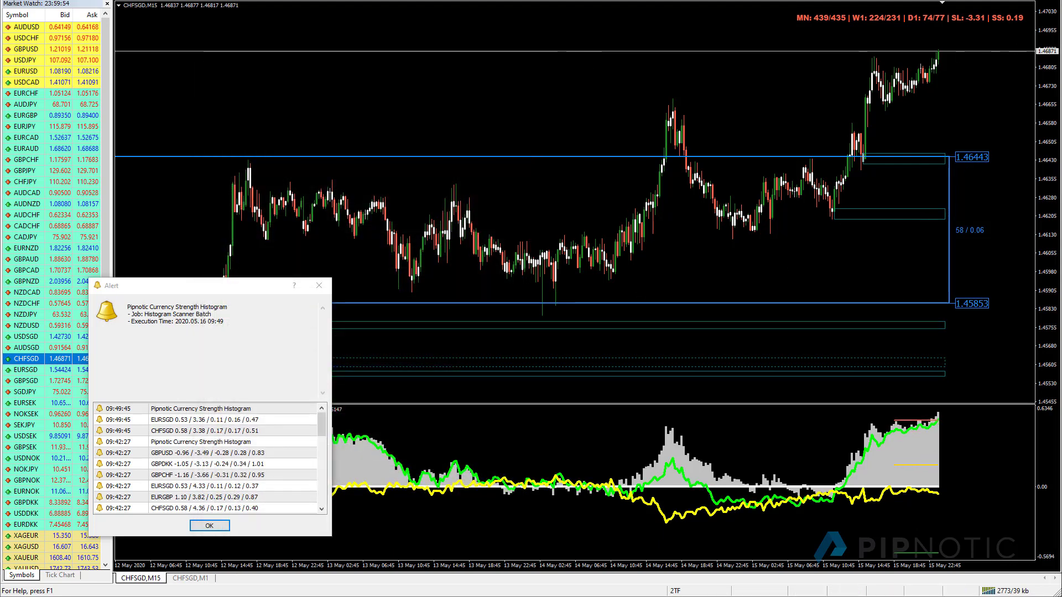
# Step: Try a manual zone of about 1.47112–1.47202 at the 4 May drop on the M15 chart and delete it
pyautogui.press('-')
pyautogui.press('-')
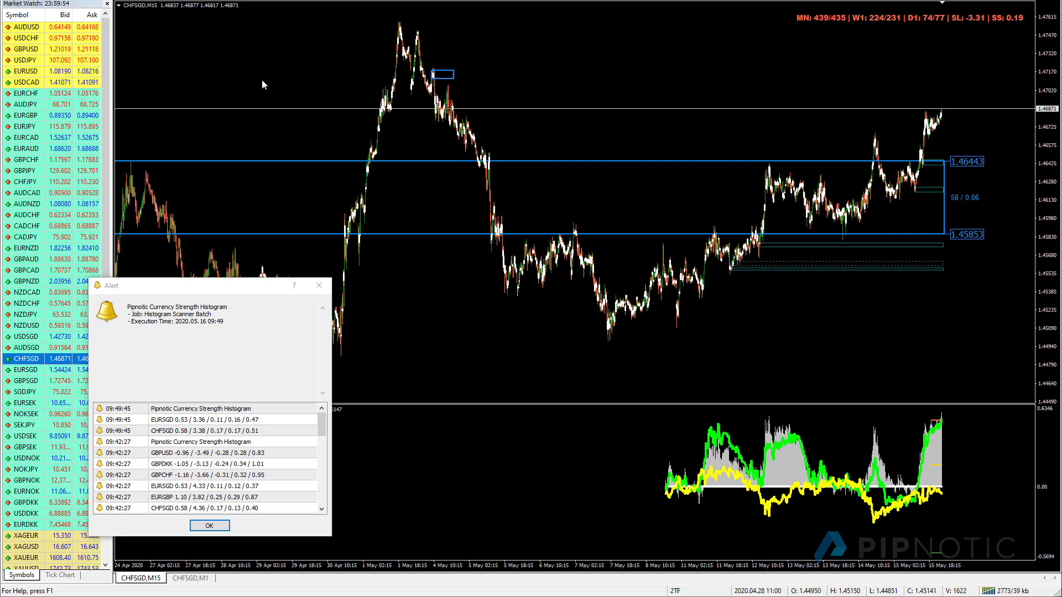
pyautogui.doubleClick(432, 73)
pyautogui.rightClick(399, 67)
pyautogui.click(203, 104)
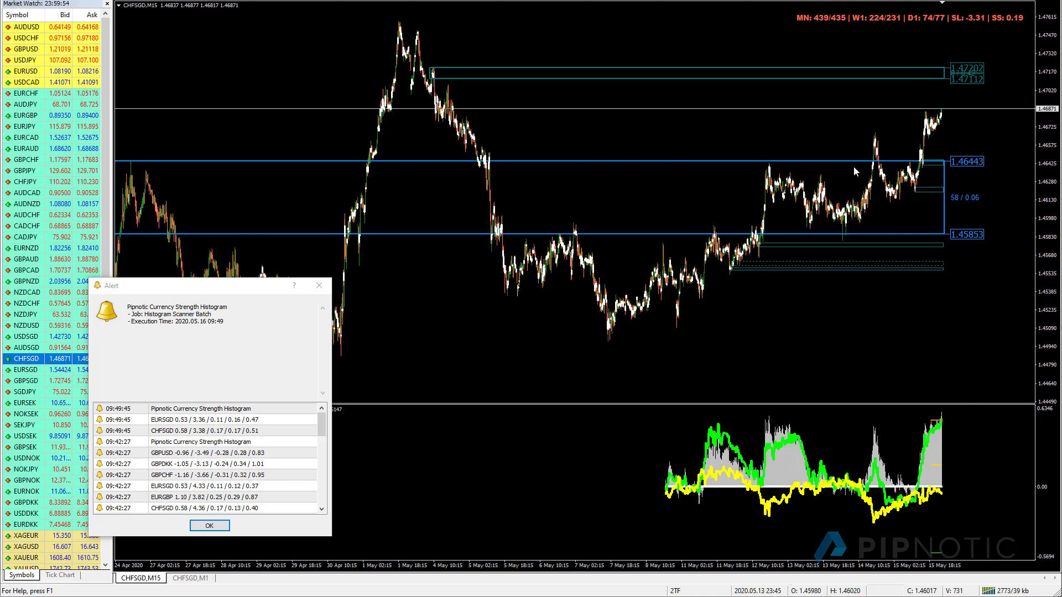
pyautogui.doubleClick(432, 71)
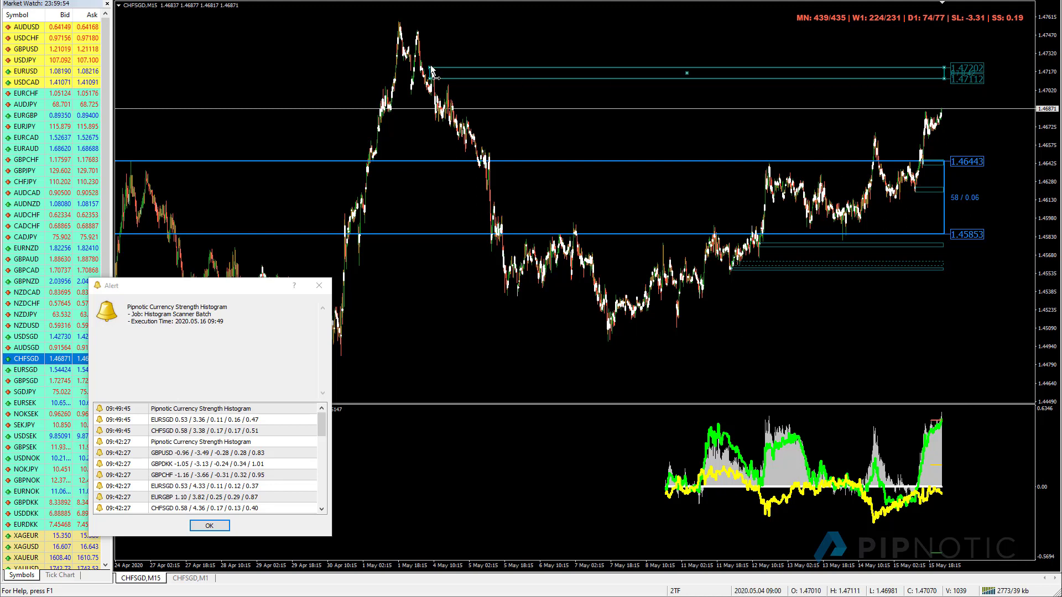
pyautogui.press('Delete')
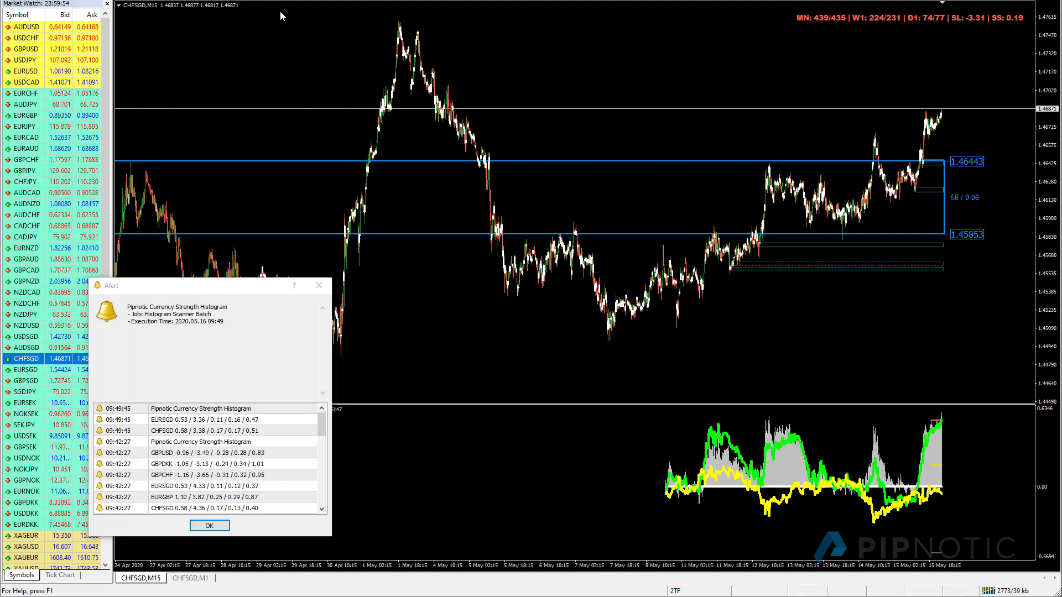
# Step: Draw a manual zone of about 1.45908–1.46100 on the CHFSGD H1 chart, starting at the 5 May price drop
pyautogui.press('Up')
pyautogui.press('Up')
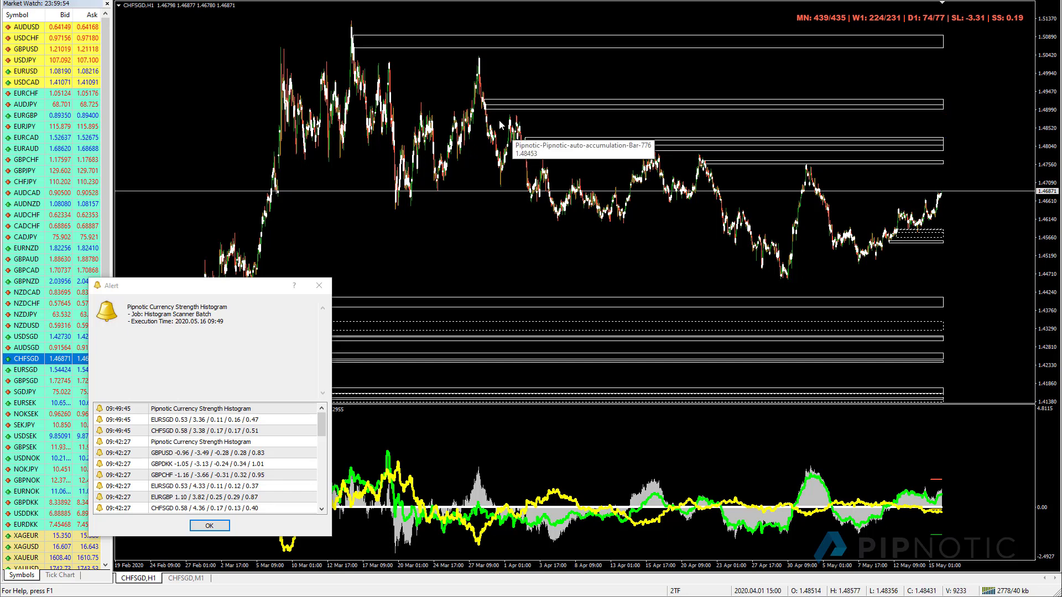
pyautogui.press('+')
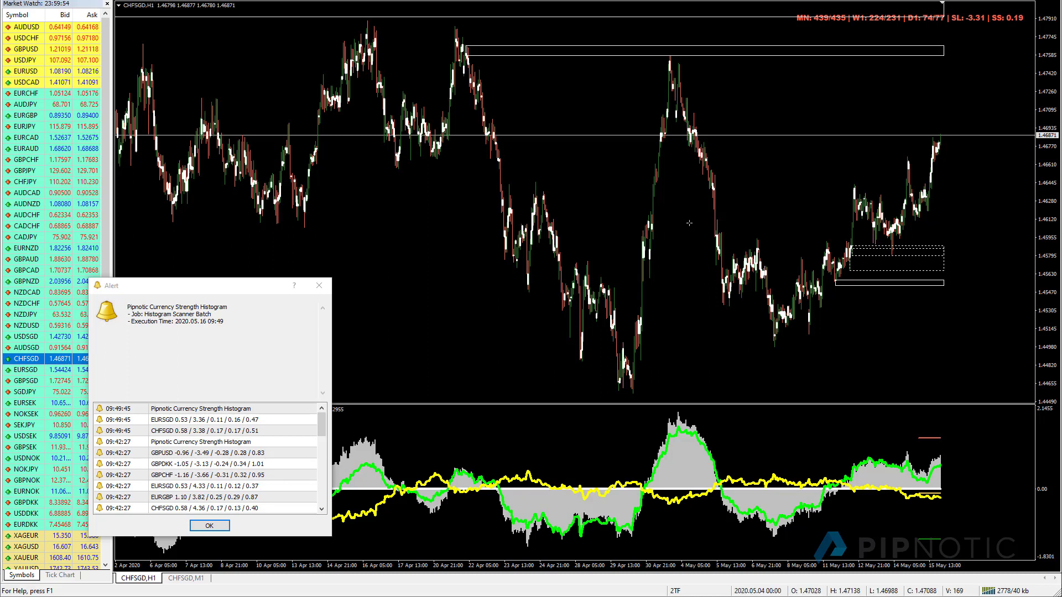
pyautogui.moveTo(728, 242); pyautogui.dragTo(762, 243)
pyautogui.rightClick(521, 169)
pyautogui.click(544, 285)
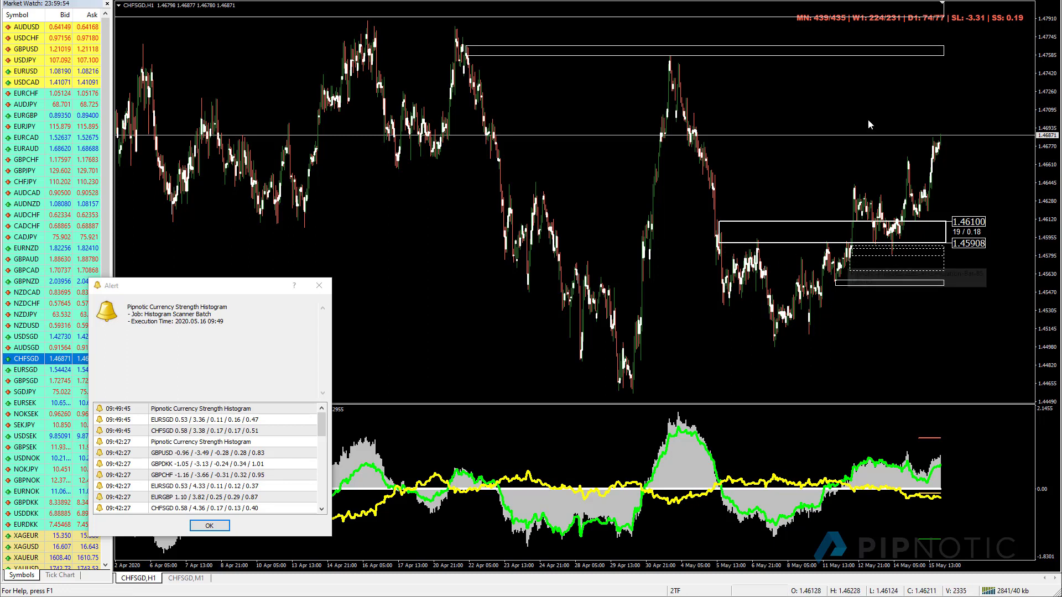
# Step: Move the manual zone to about 1.45686–1.45893, starting at the 12 May rise, and compare it on the M15 and H1 charts
pyautogui.moveTo(721, 222); pyautogui.dragTo(850, 250)
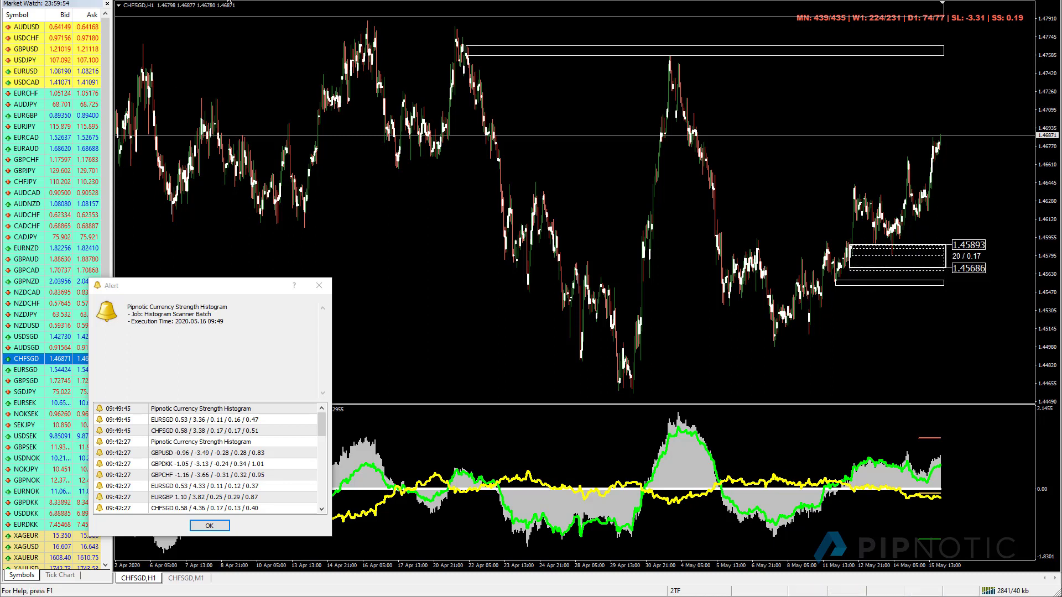
pyautogui.click(366, 1)
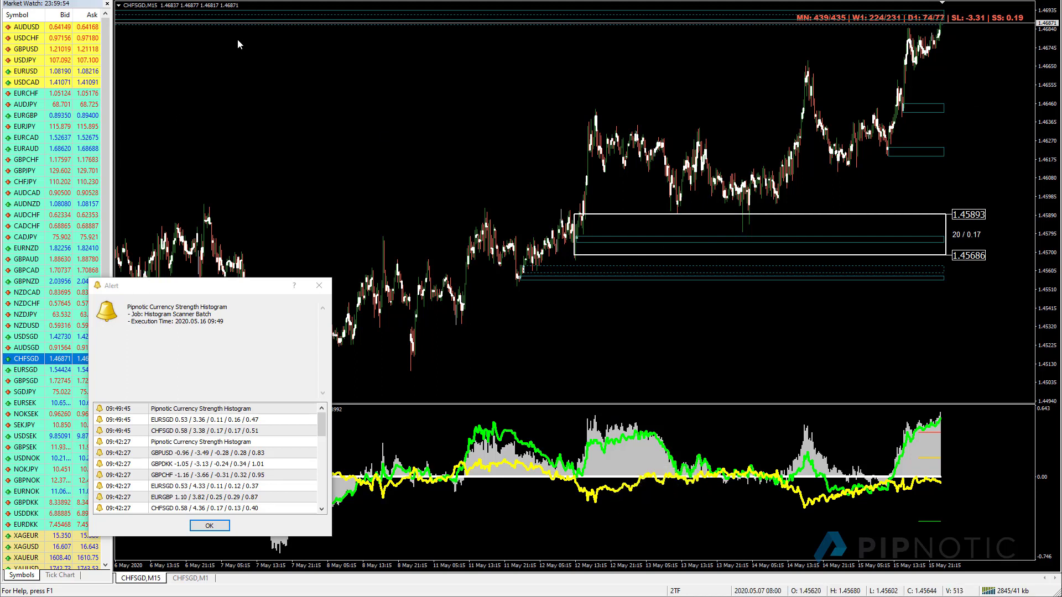
pyautogui.press('Up')
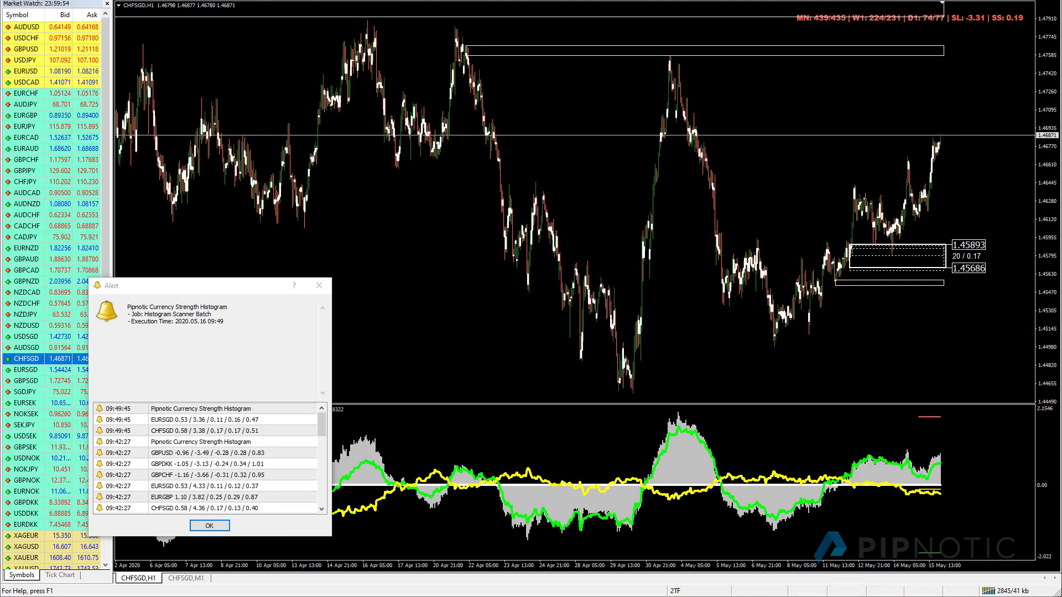
pyautogui.press('Up')
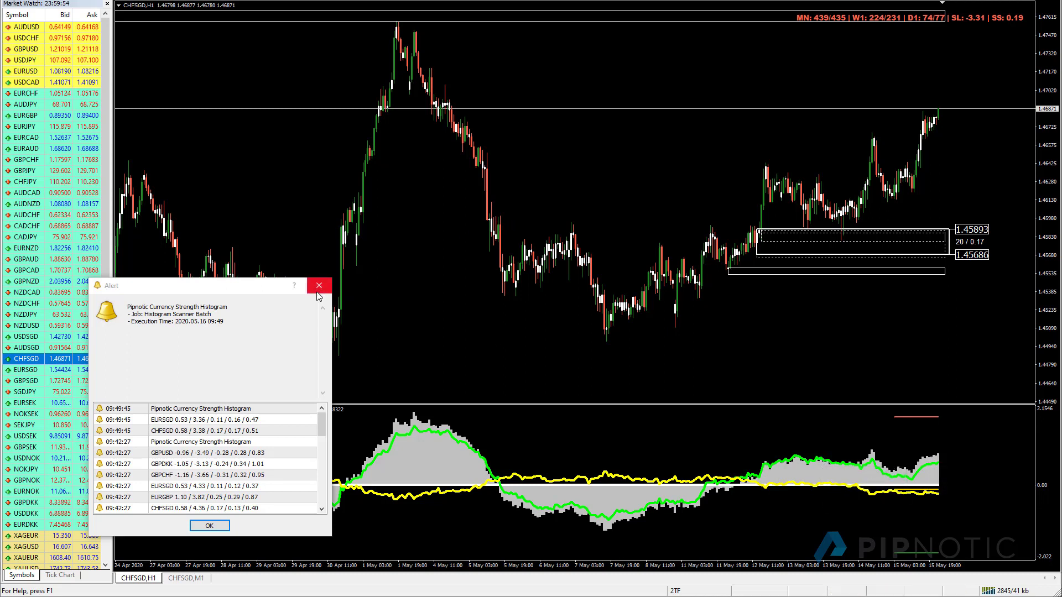
# Step: Clear the alert window and the manual zone from the CHFSGD H1 chart and switch to the daily timeframe
pyautogui.click(209, 525)
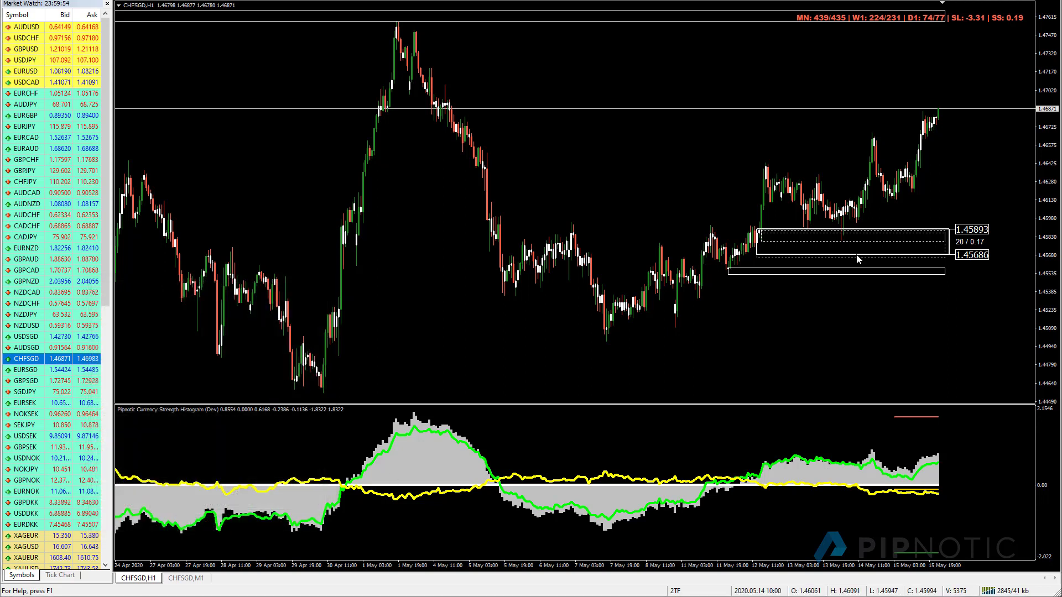
pyautogui.doubleClick(757, 232)
pyautogui.doubleClick(757, 233)
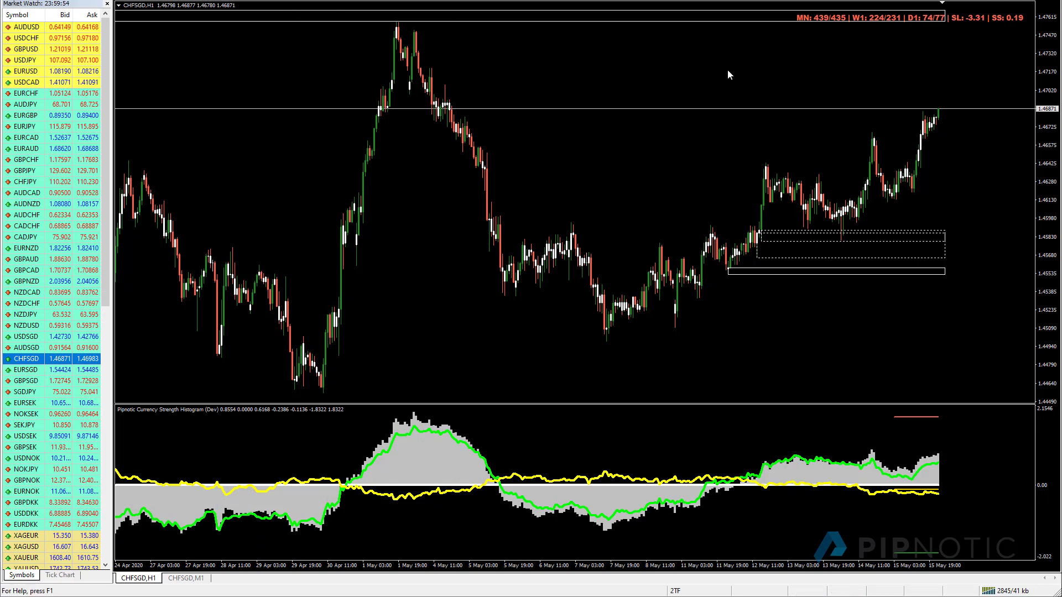
pyautogui.press('d')
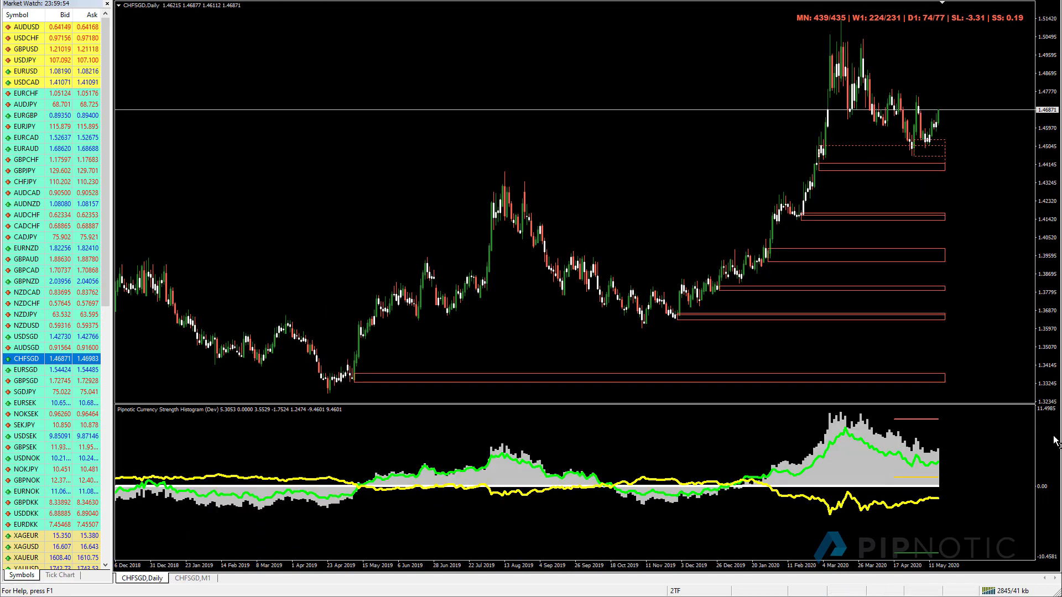